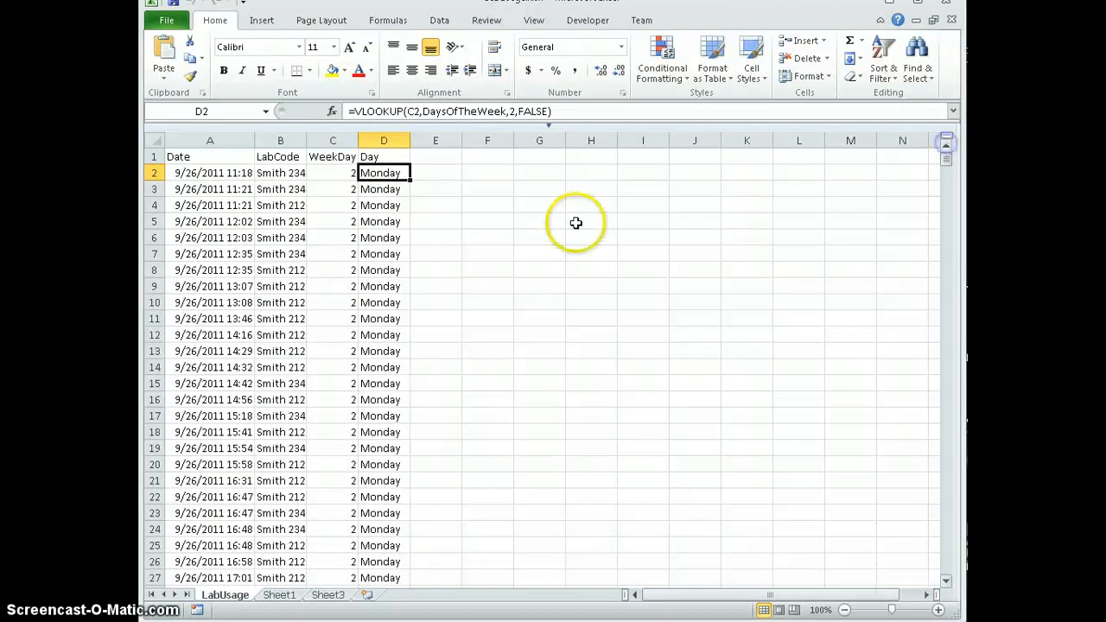
- Examine the WeekDay and Day formulas in C2 and D2 and the DaysOfTheWeek lookup range on Sheet1
left_click(335, 172)
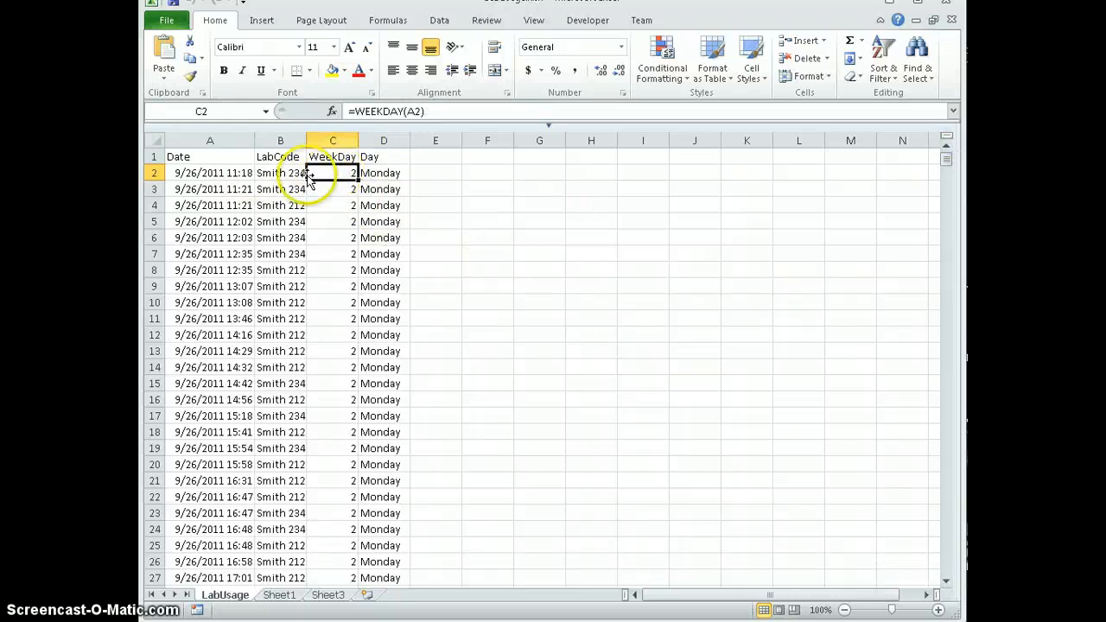
left_click(383, 173)
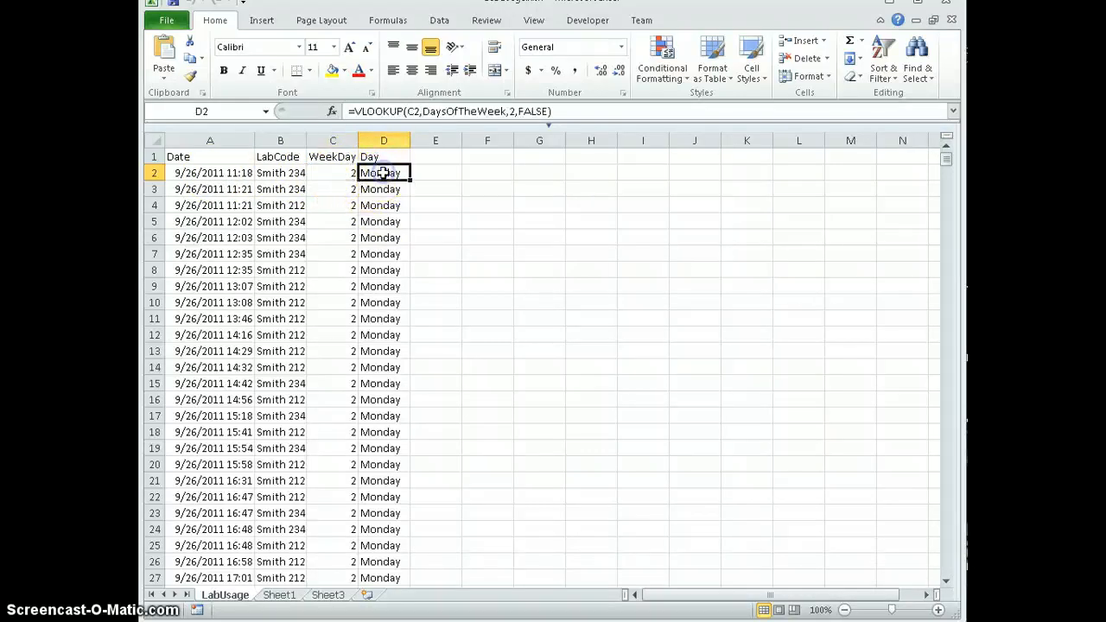
left_click(285, 597)
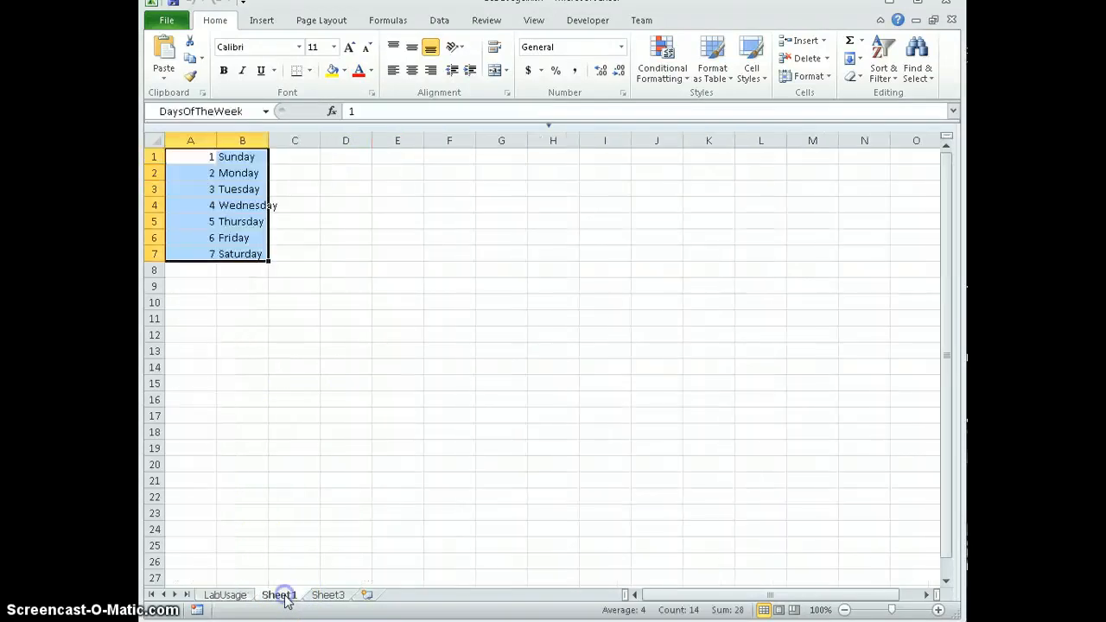
left_click(235, 599)
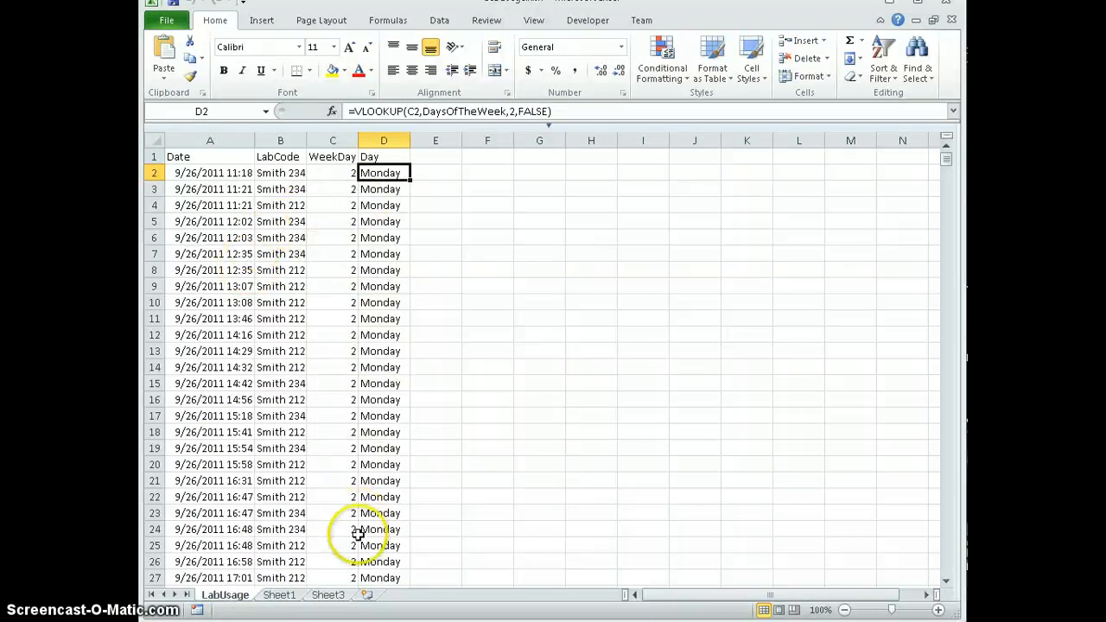
- Create a PivotTable on a new worksheet from the range LabUsage!$A$1:$D$930
left_click(269, 21)
left_click(164, 52)
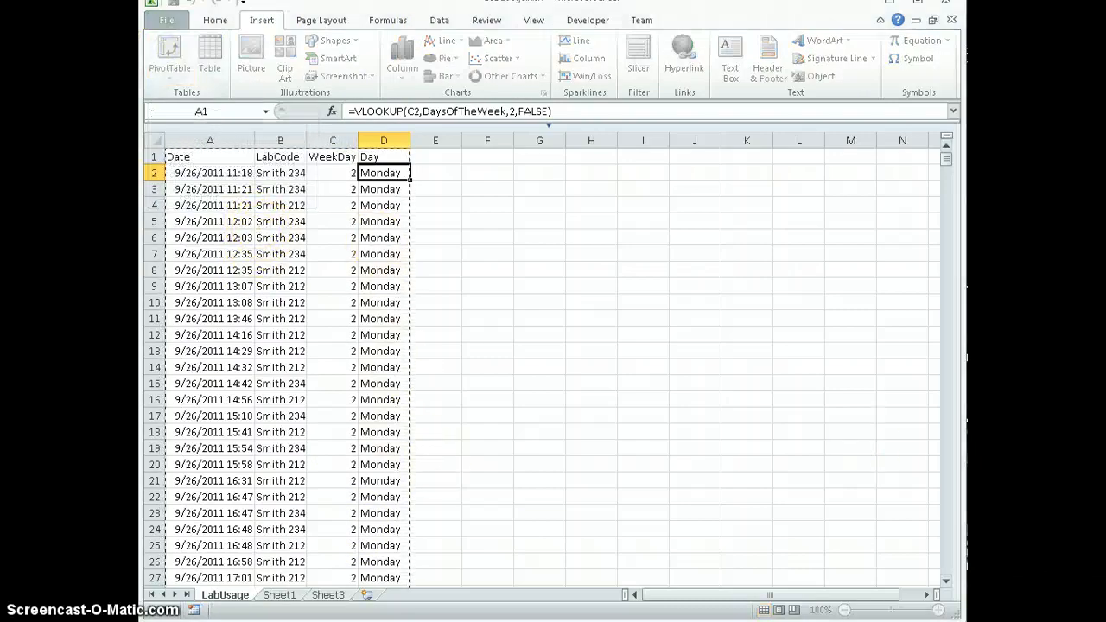
left_click_drag(718, 264, 611, 255)
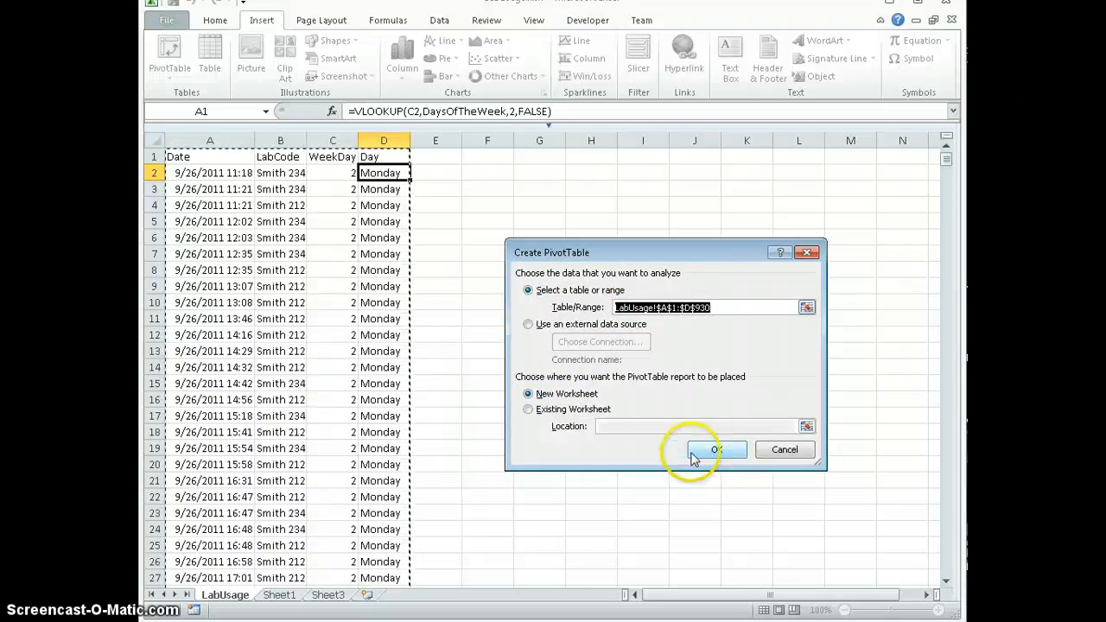
left_click(717, 453)
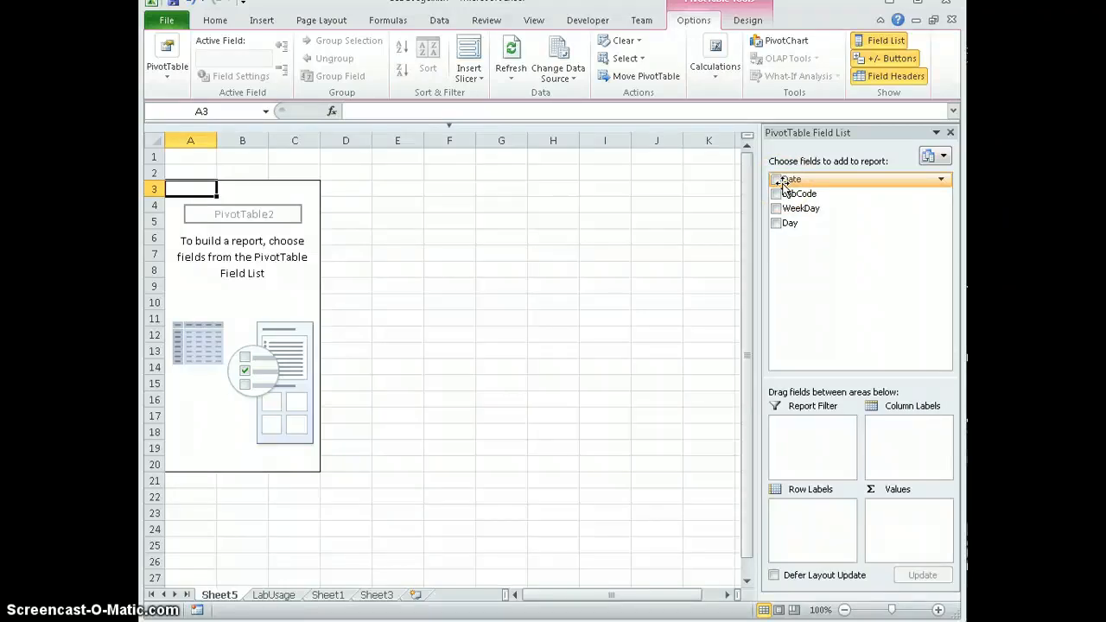
- Lay out the PivotTable with Day as column labels, LabCode as row labels and Count of Date as values
left_click(777, 223)
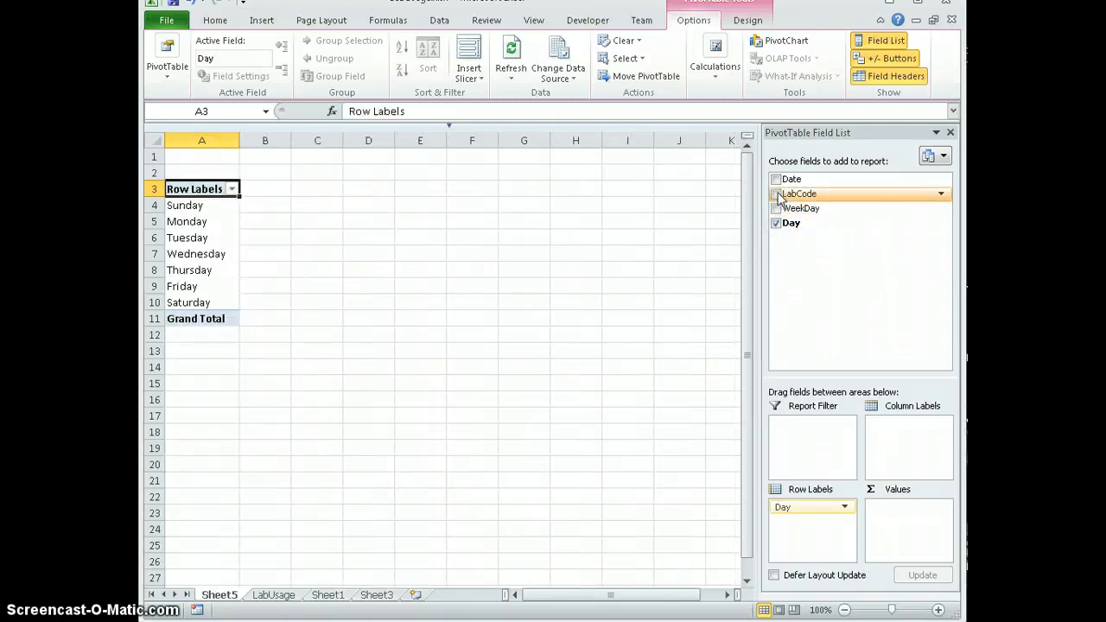
left_click(777, 194)
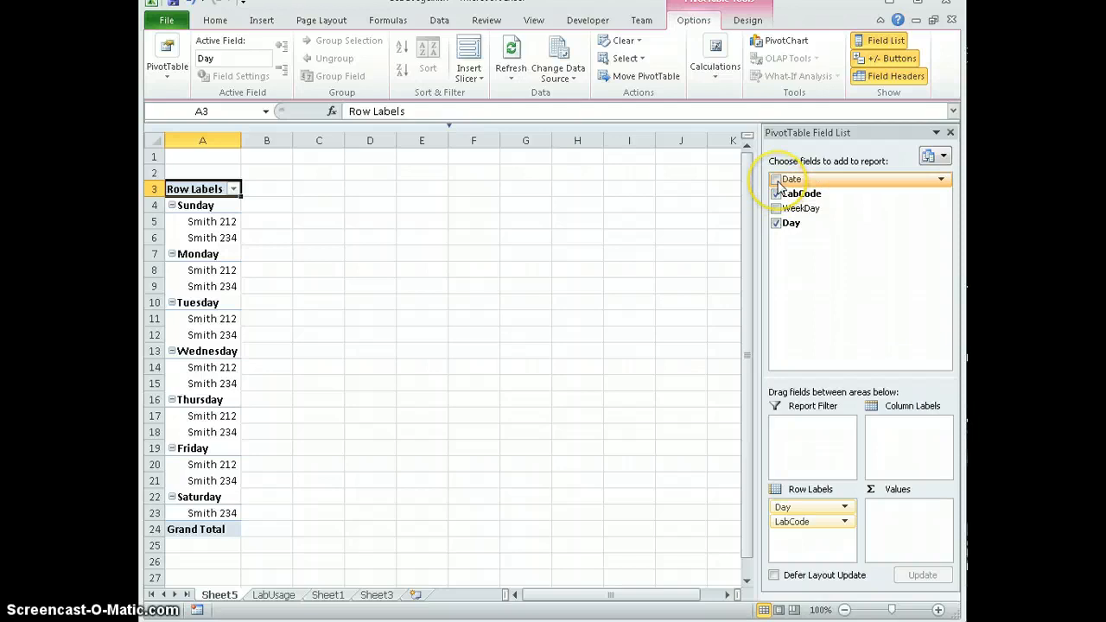
left_click(777, 180)
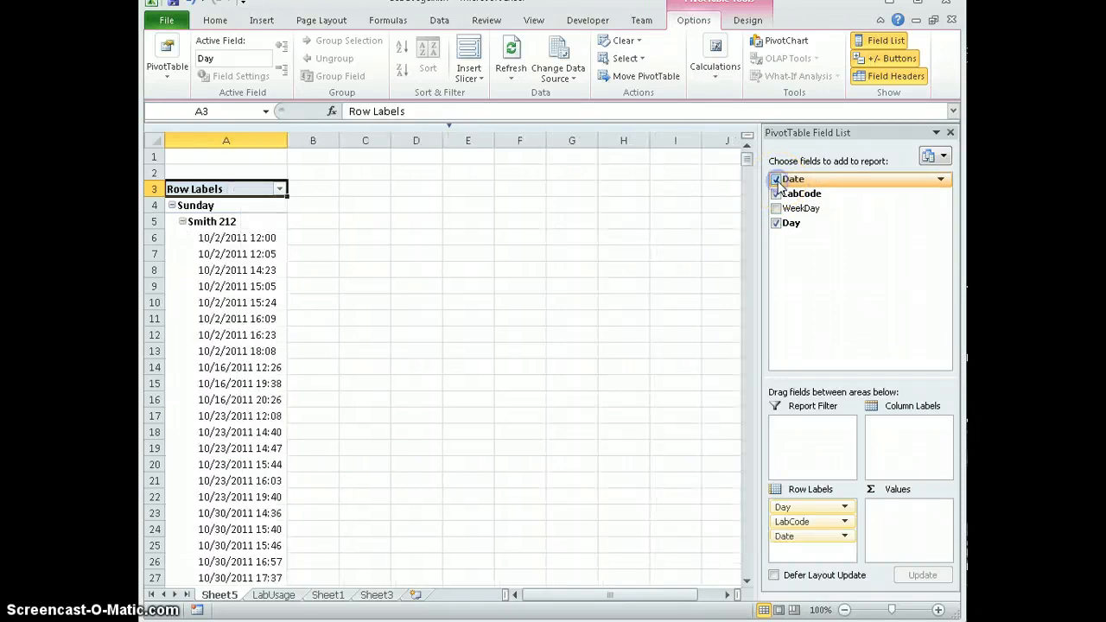
left_click_drag(795, 504, 913, 443)
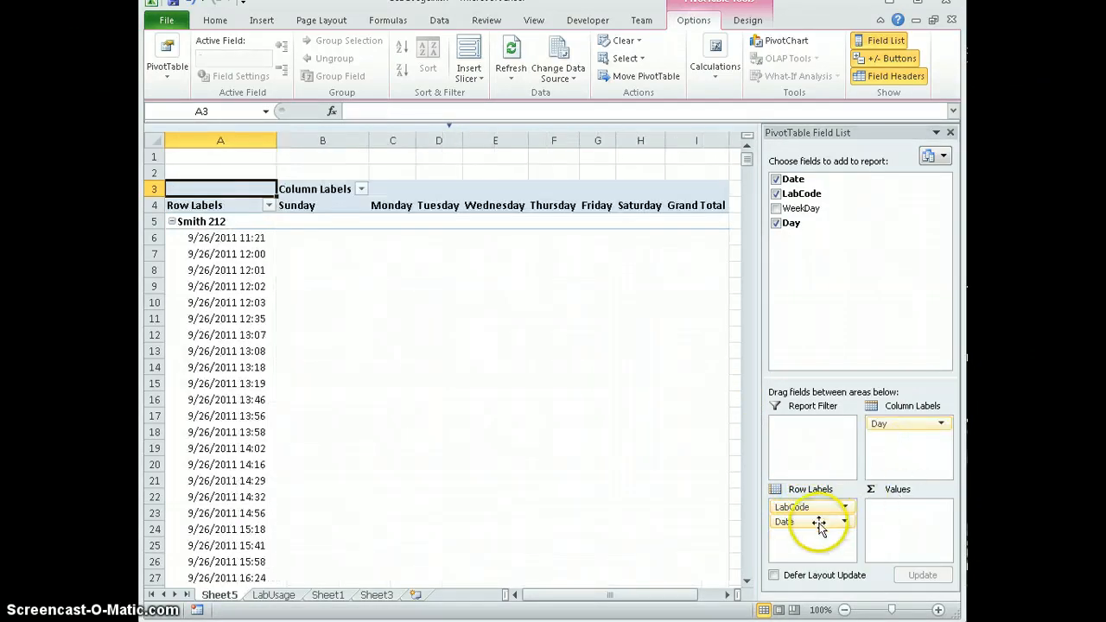
left_click_drag(839, 534, 915, 525)
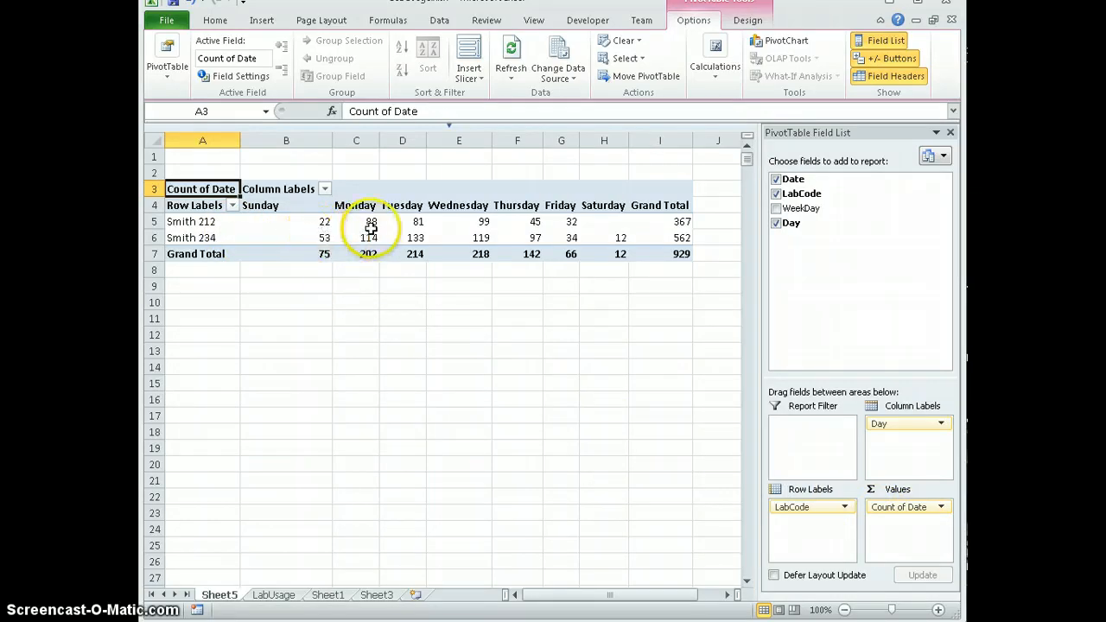
- Filter the PivotTable's column labels to show only Sunday and Saturday
mouse_move(485, 257)
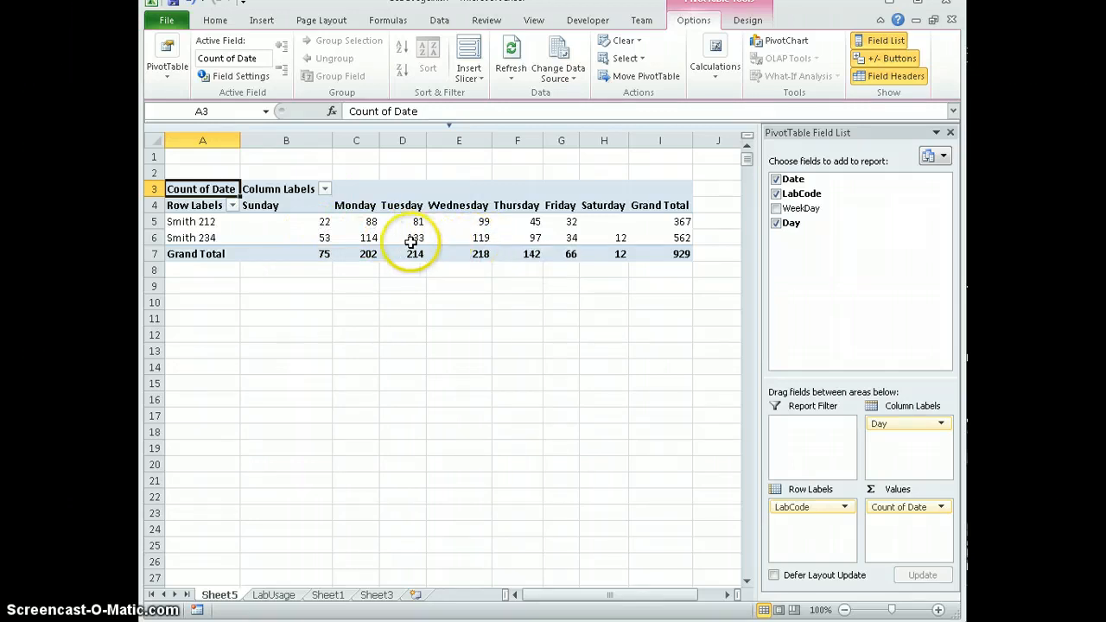
mouse_move(410, 243)
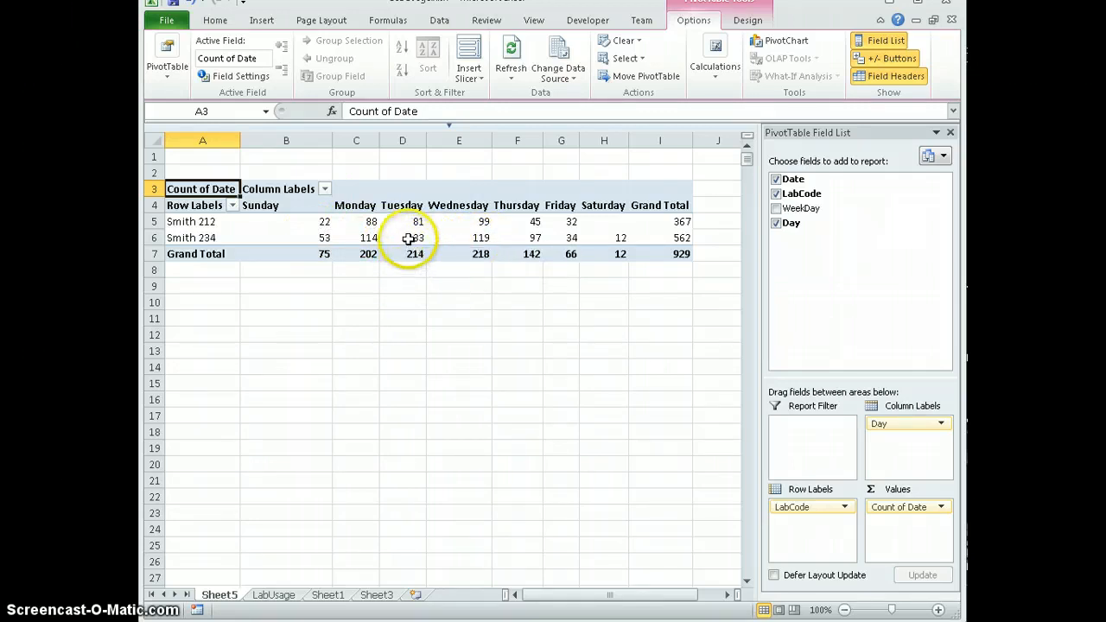
left_click(325, 189)
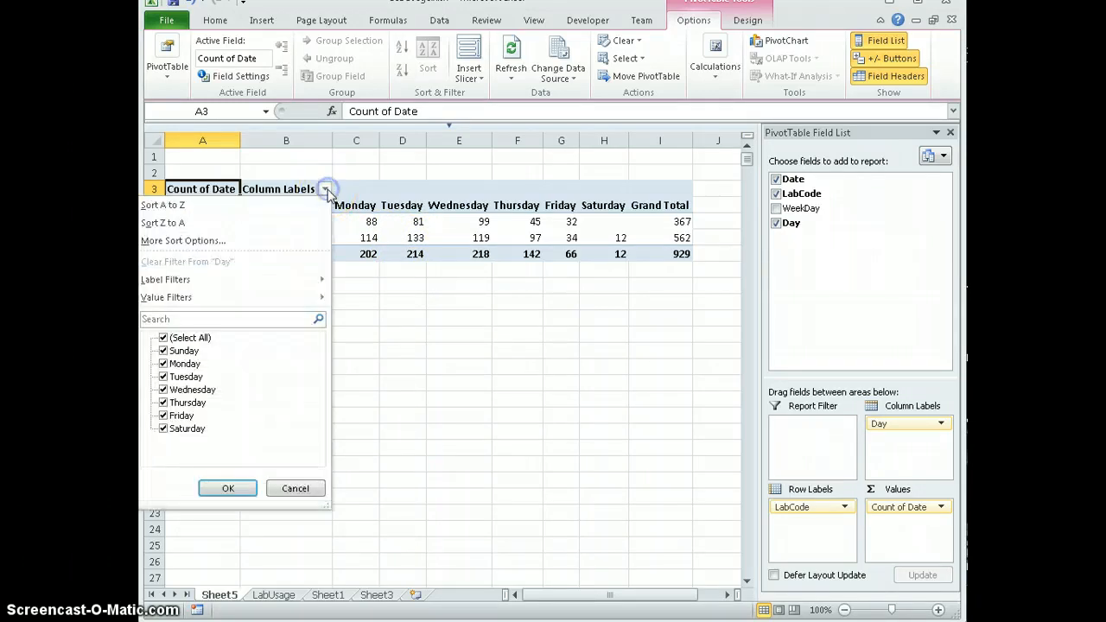
left_click(163, 338)
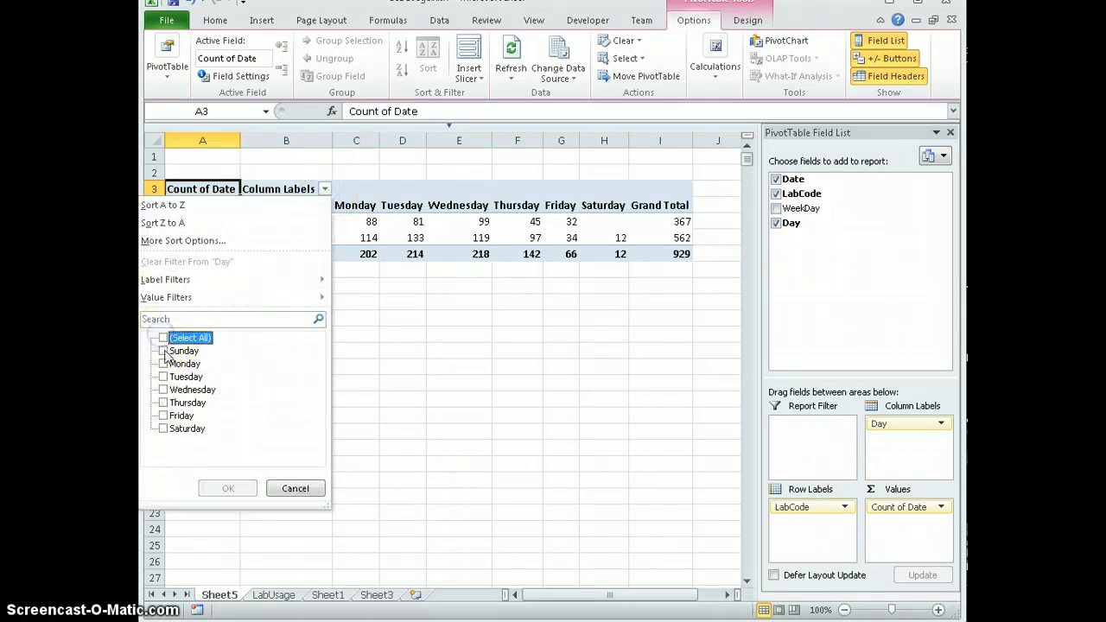
left_click(164, 351)
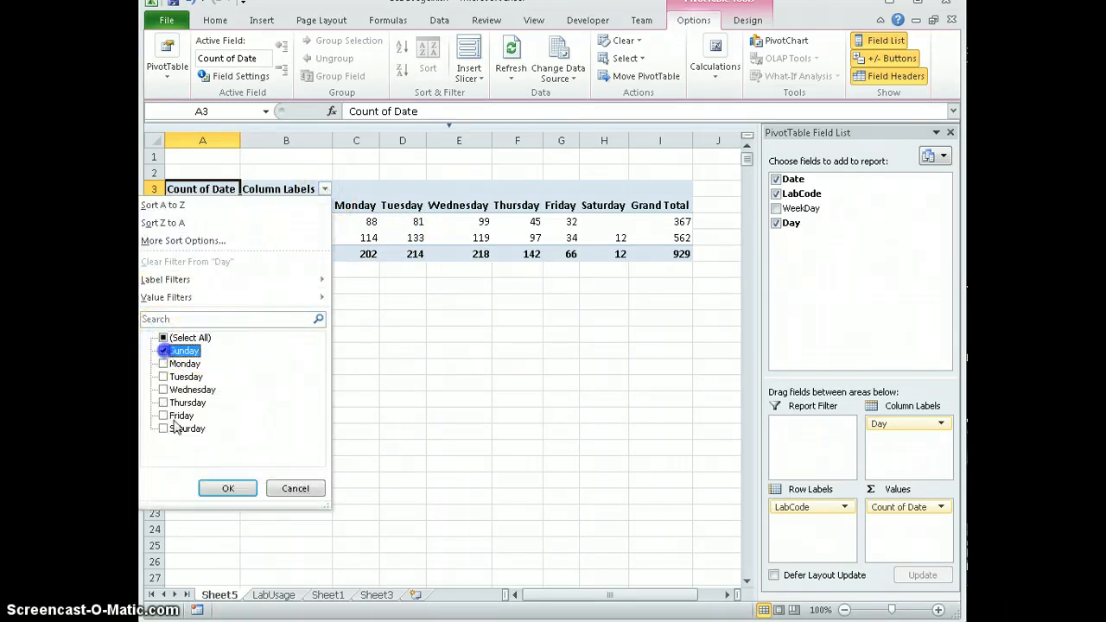
left_click(229, 490)
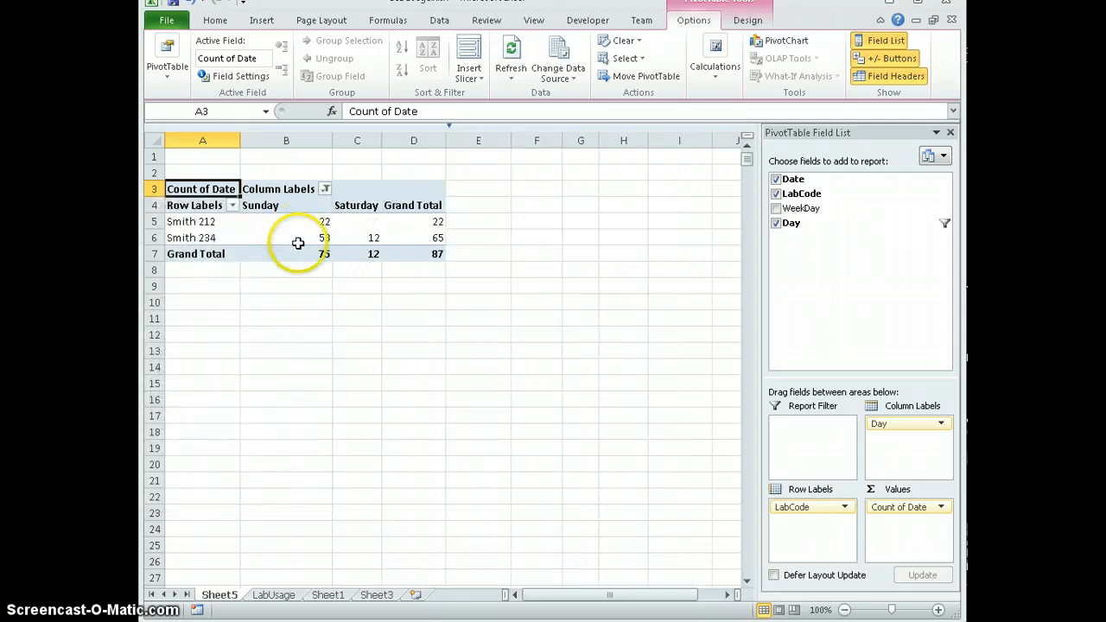
- Restore all days of the week in the PivotTable's column labels filter
left_click(325, 190)
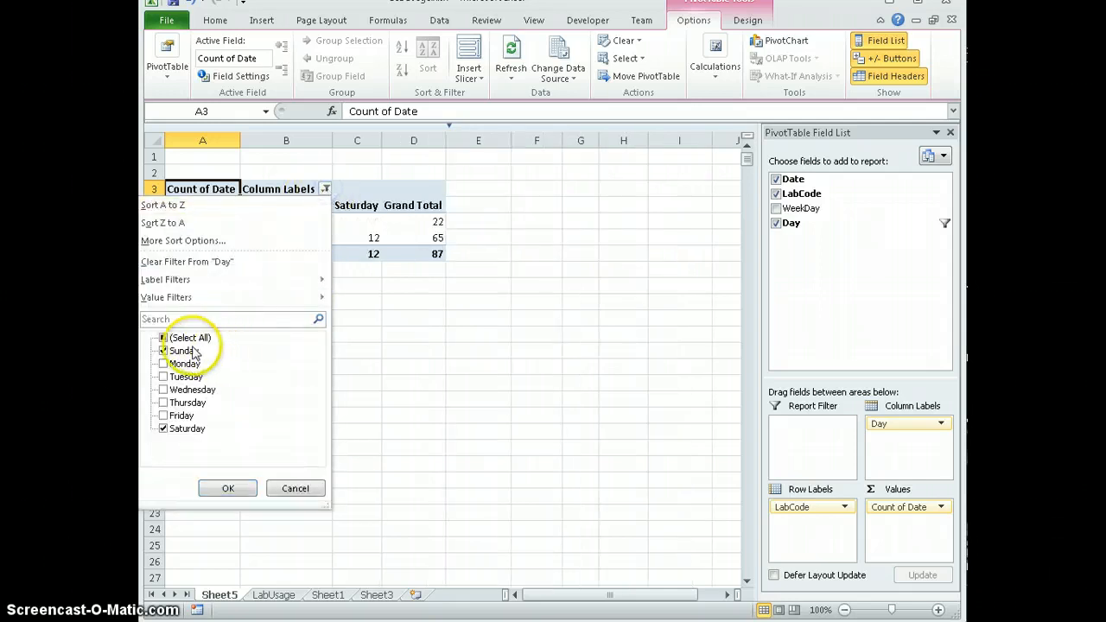
left_click(163, 338)
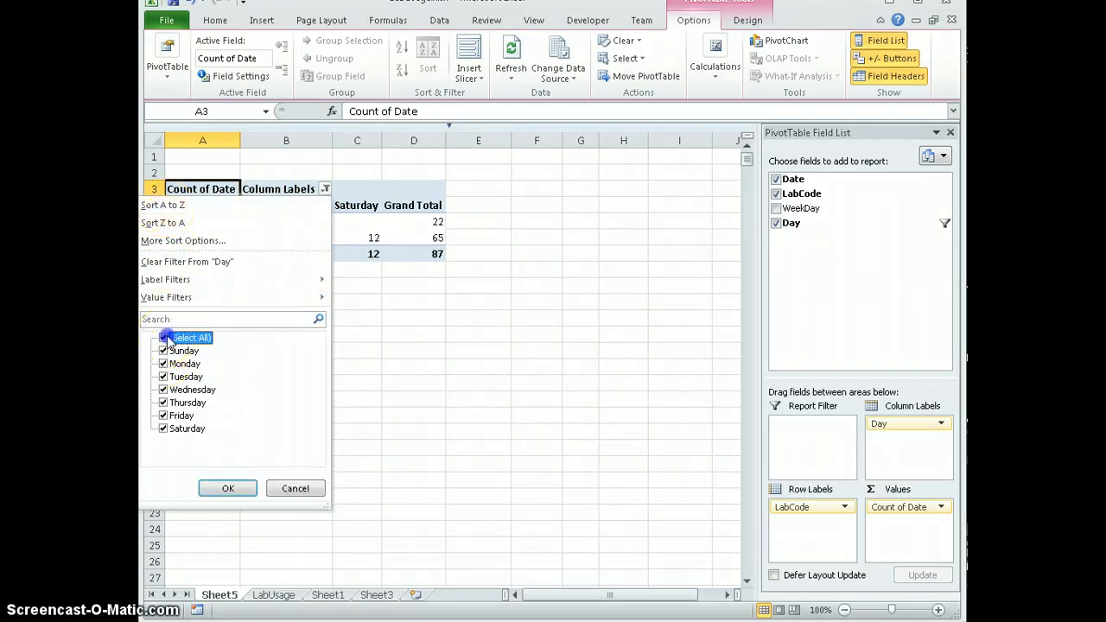
left_click(228, 488)
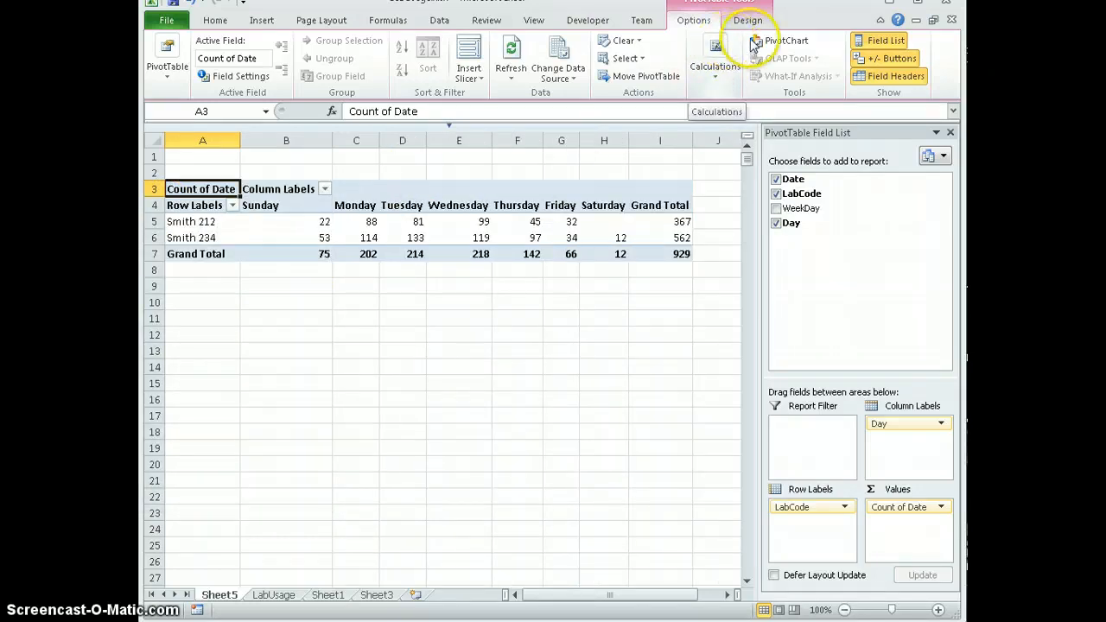
- Insert a clustered column PivotChart and place it directly below the PivotTable
left_click(776, 45)
left_click_drag(772, 203, 483, 271)
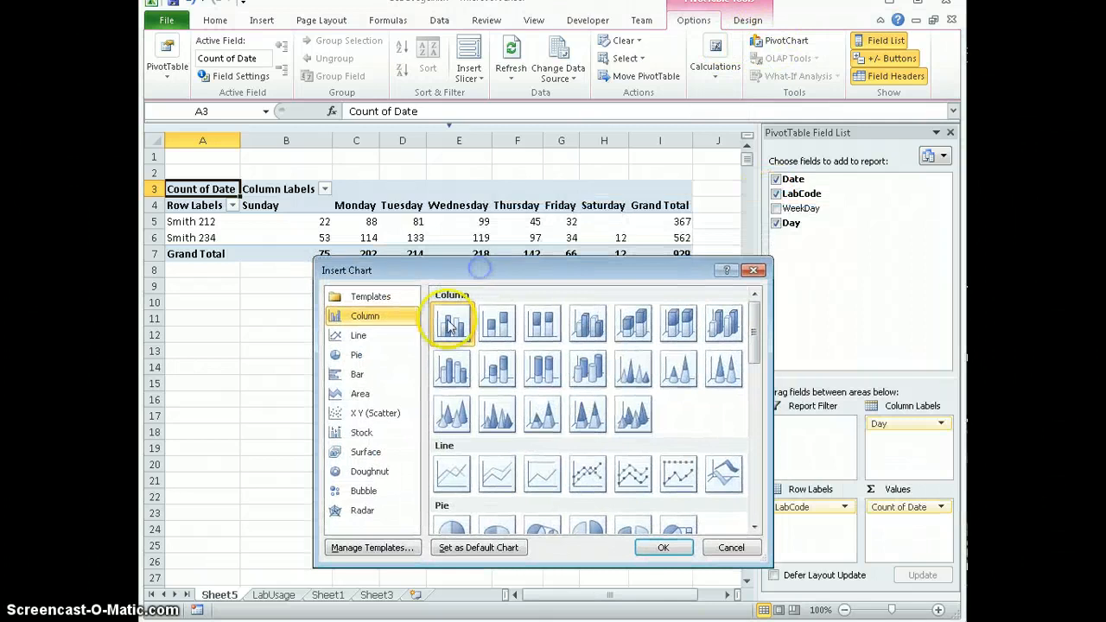
left_click(658, 547)
left_click_drag(473, 272, 406, 301)
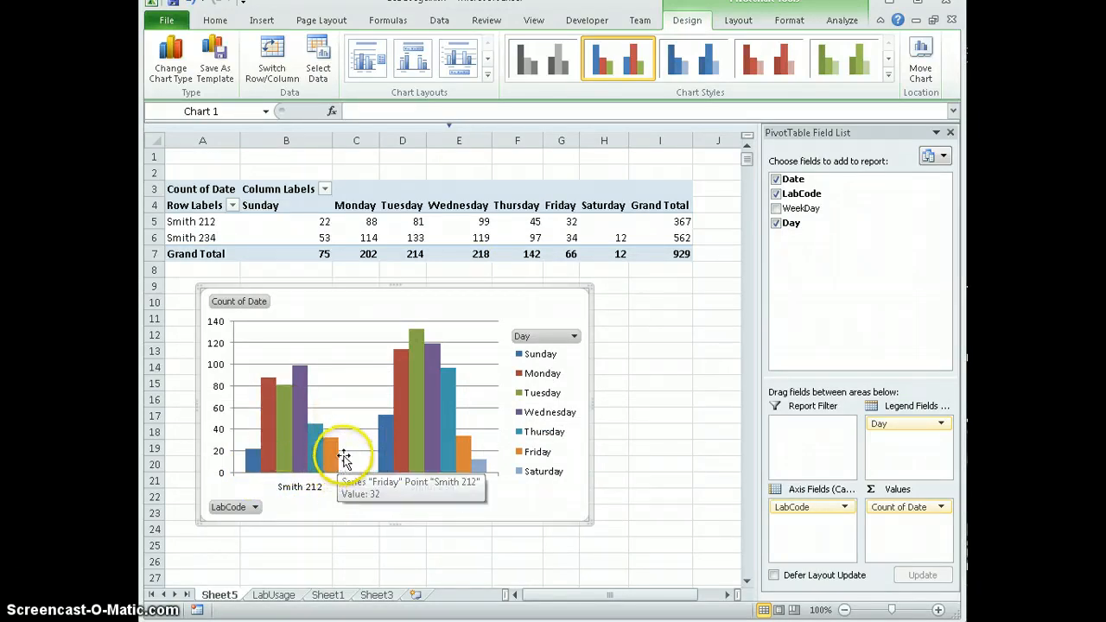
- Filter the PivotChart's Day field to show only Tuesday, Wednesday and Thursday
left_click(574, 338)
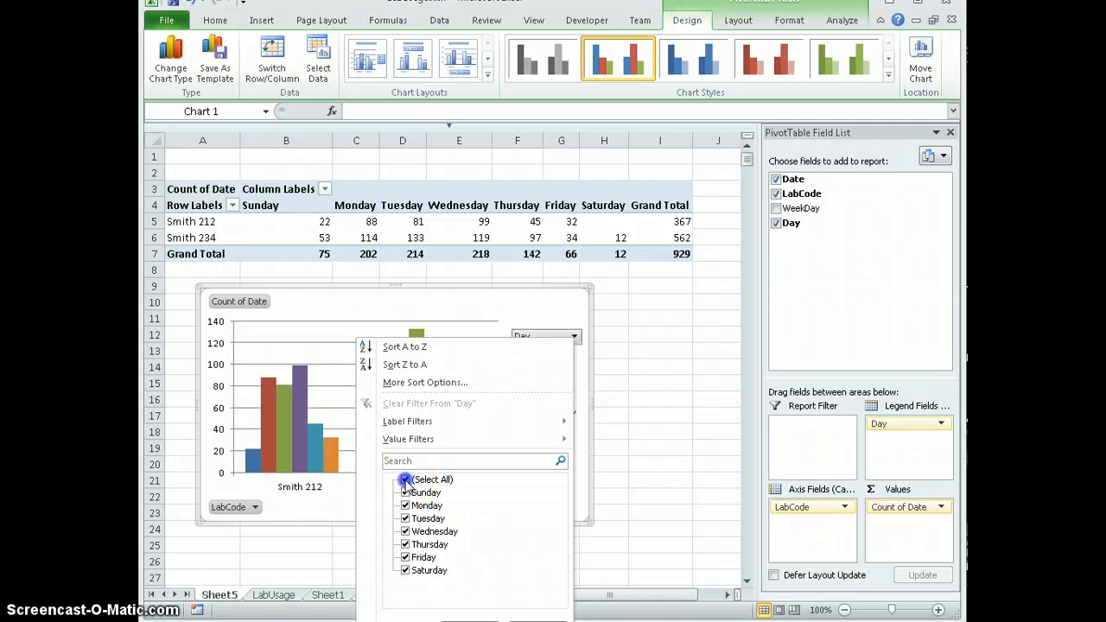
left_click(406, 518)
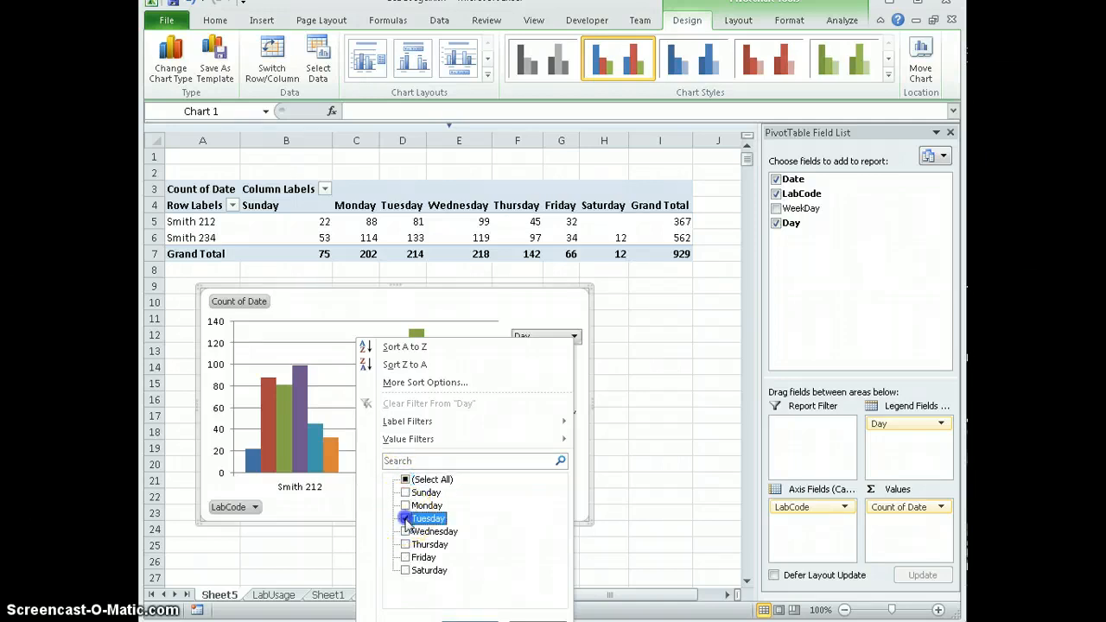
left_click(406, 531)
left_click(406, 545)
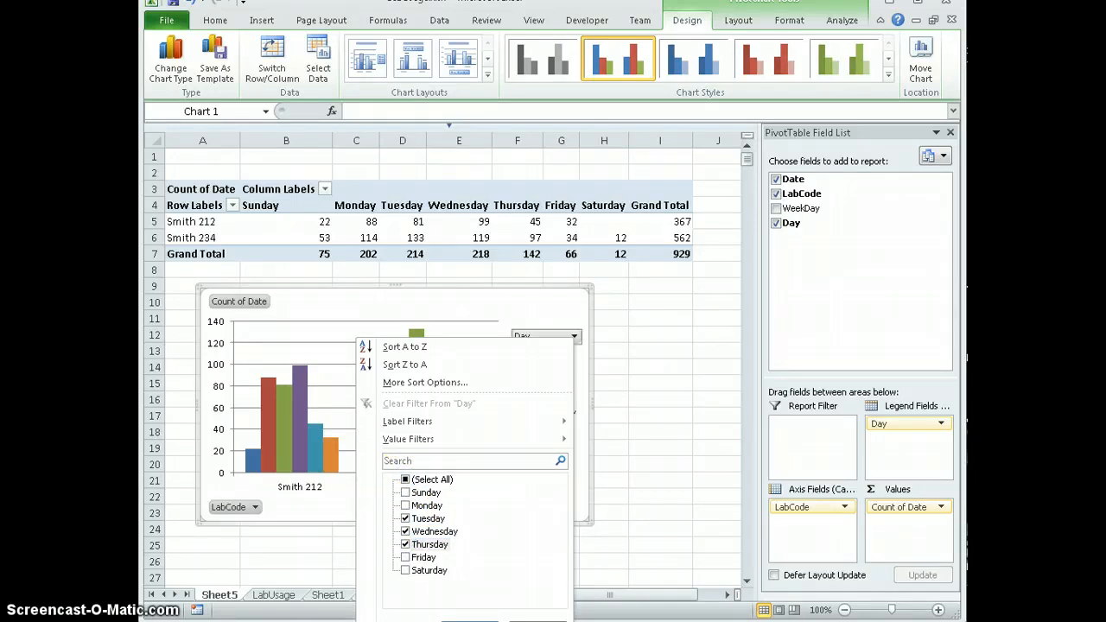
left_click(469, 621)
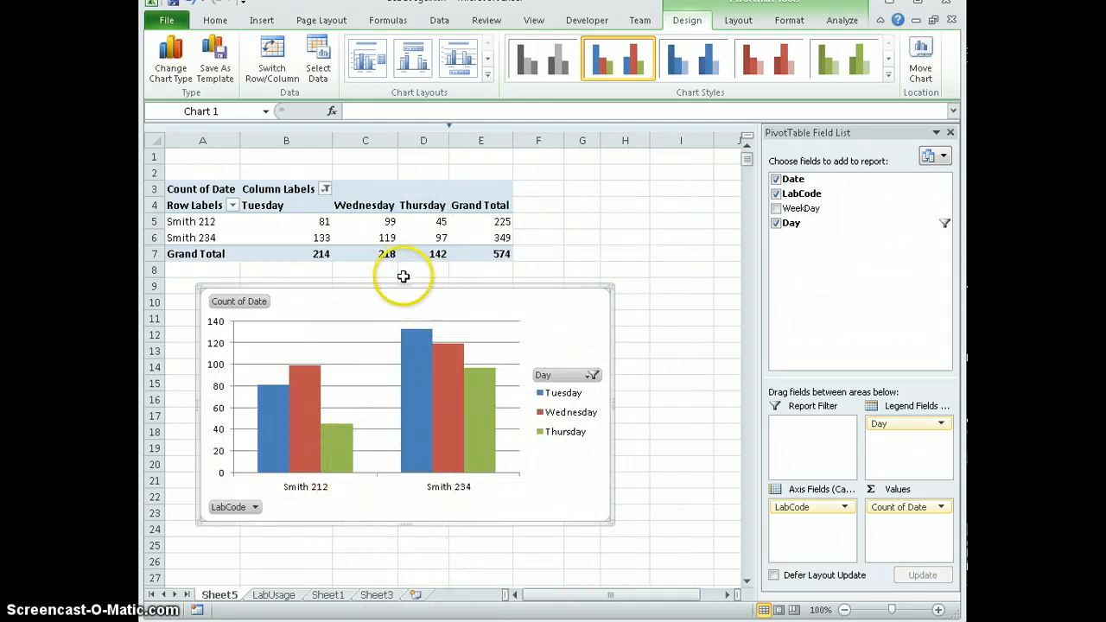
- Change the LabCode in cell B22 of the LabUsage sheet to Smith 234
left_click(279, 599)
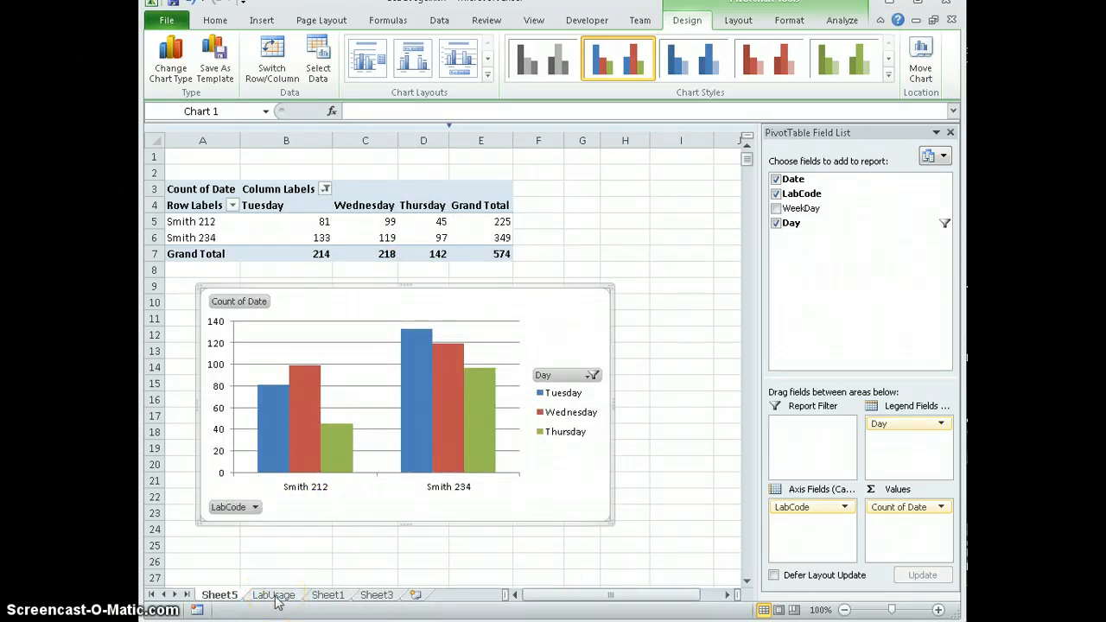
left_click(291, 498)
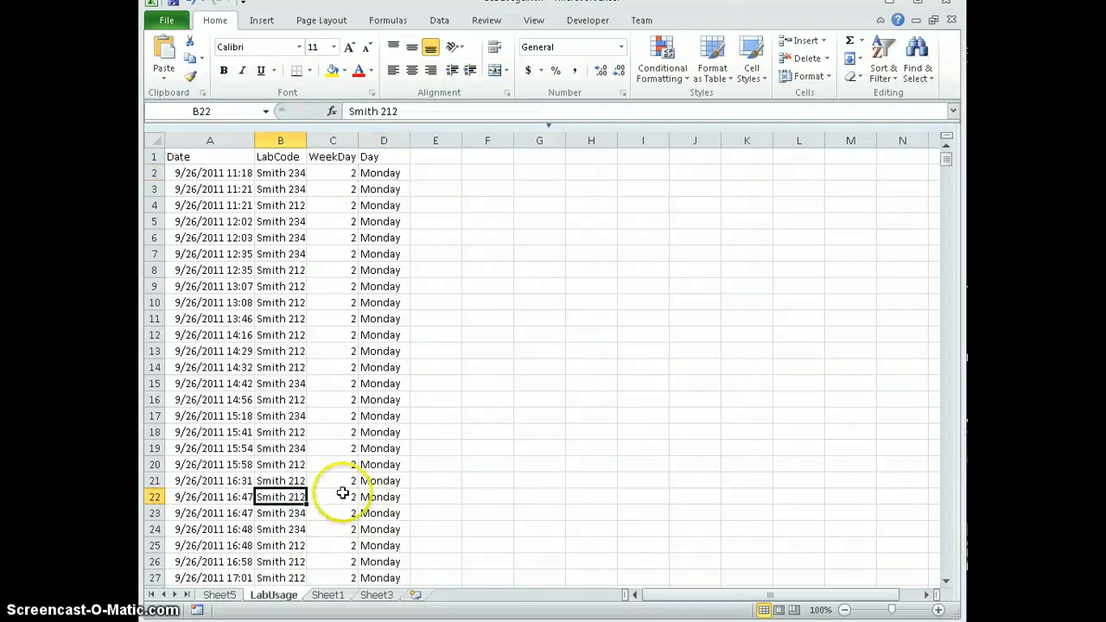
double_click(297, 498)
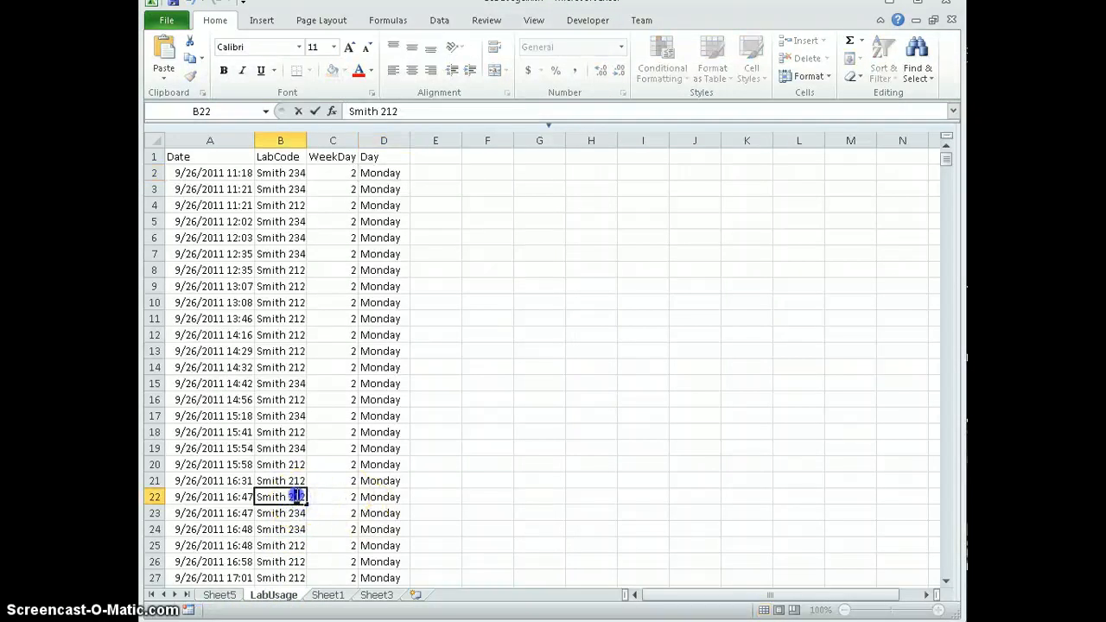
left_click(321, 513)
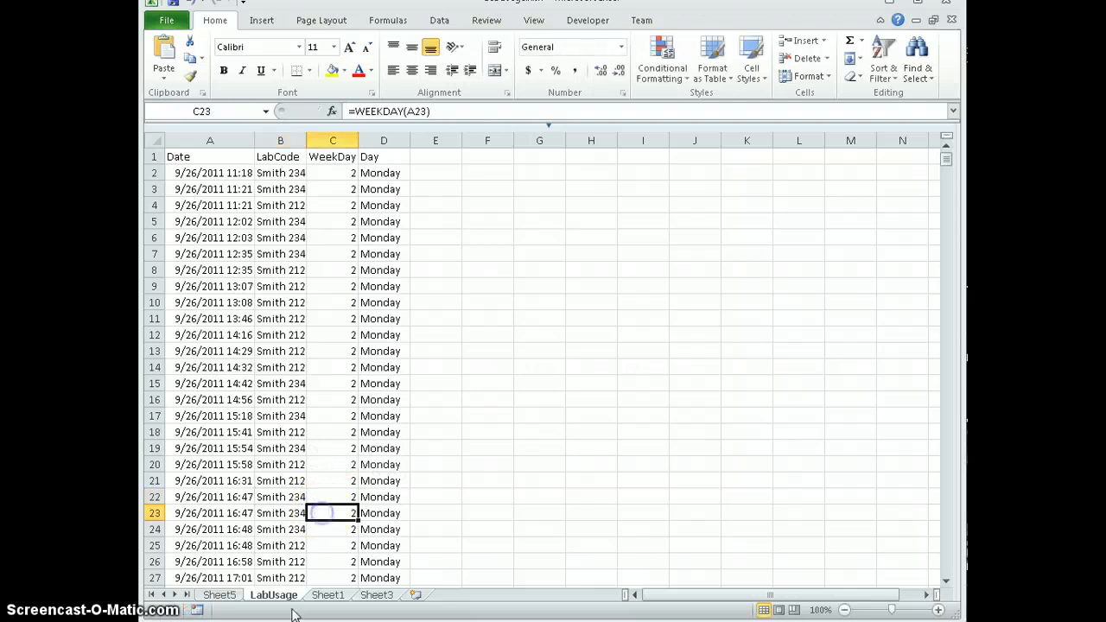
- Refresh the PivotTable on Sheet5 from its edited source data
left_click(230, 597)
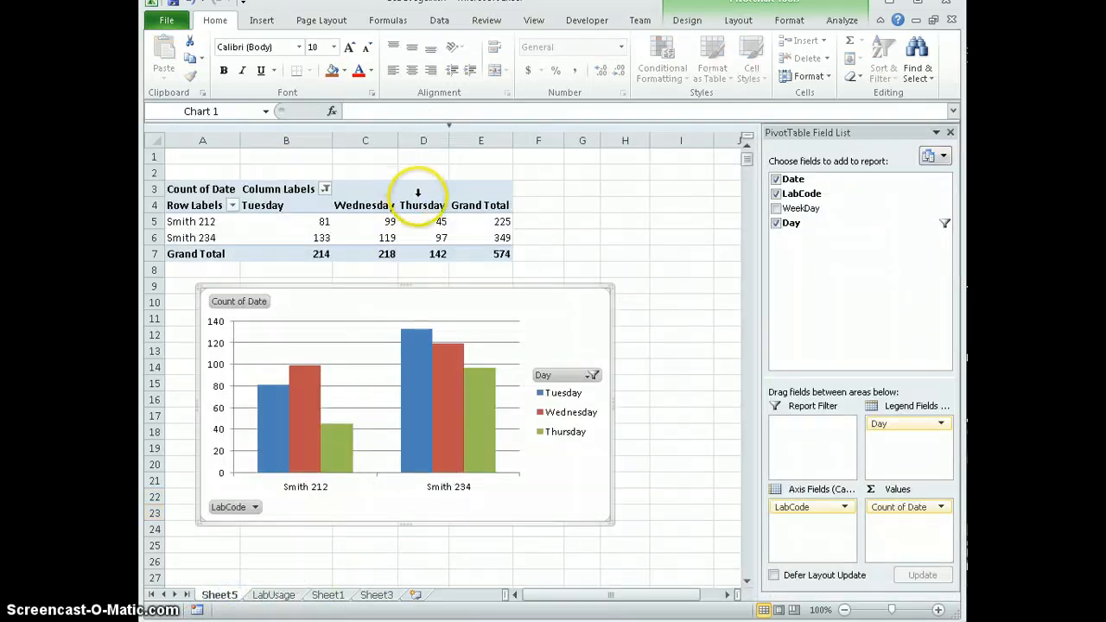
left_click(736, 21)
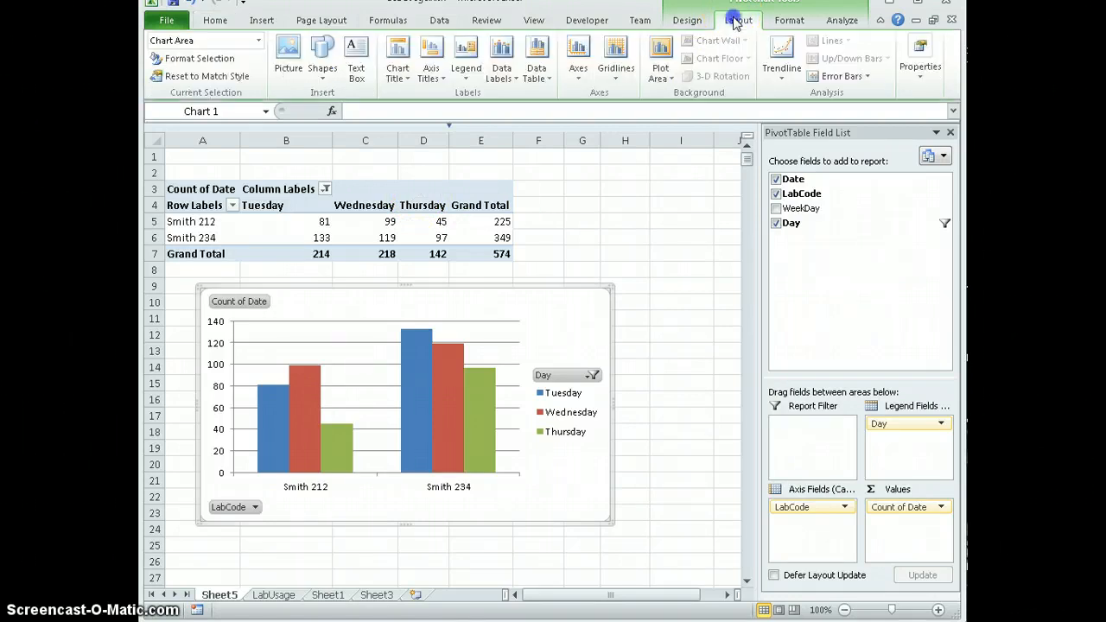
left_click(689, 21)
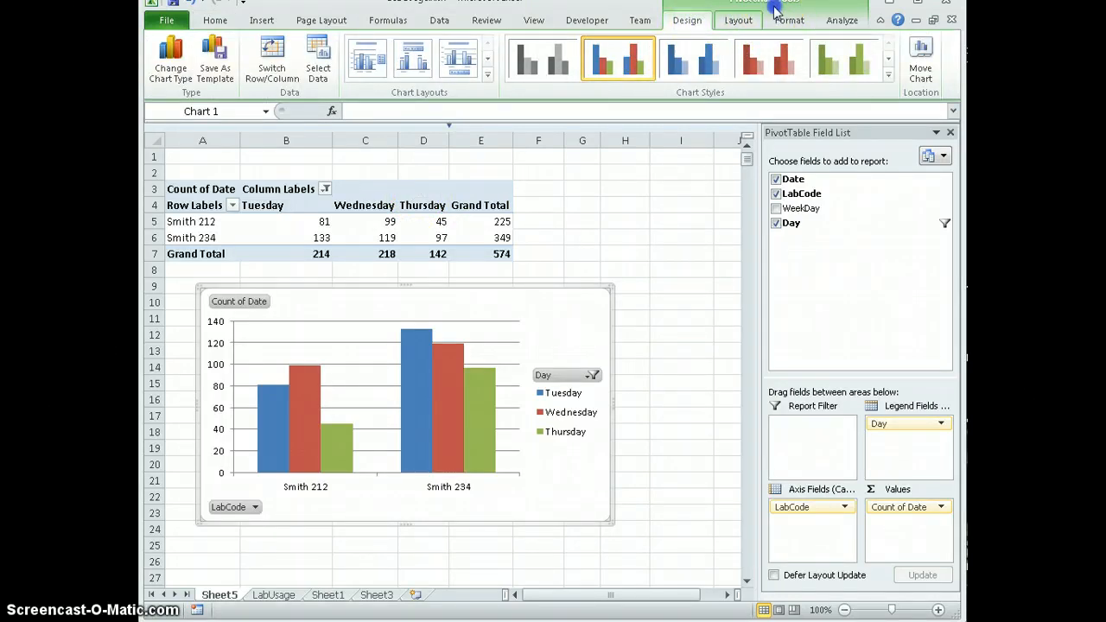
left_click(436, 238)
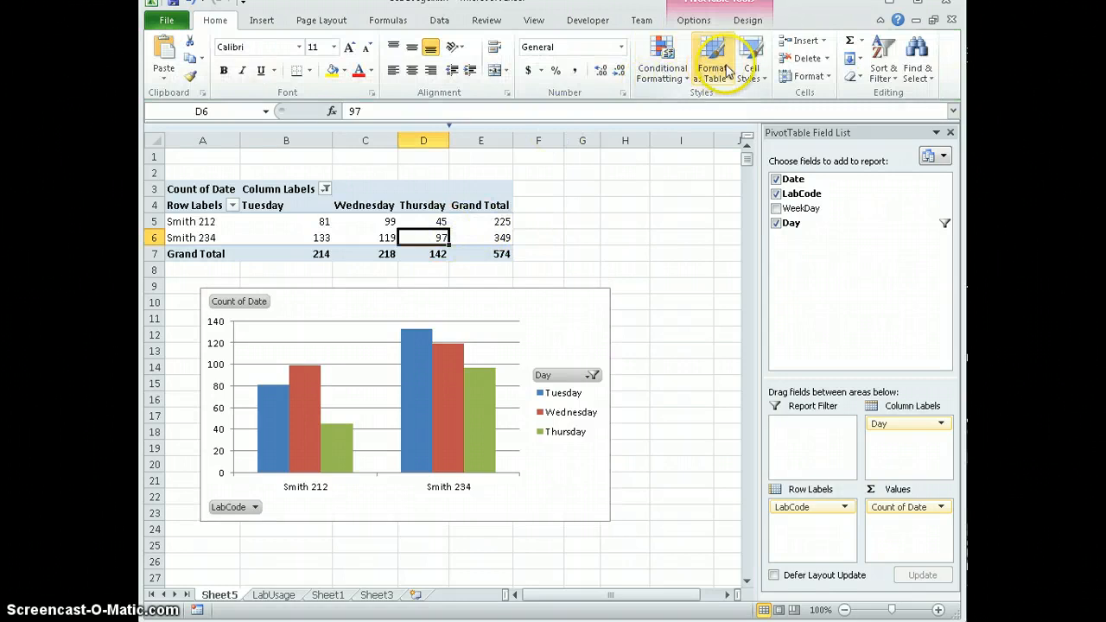
left_click(696, 20)
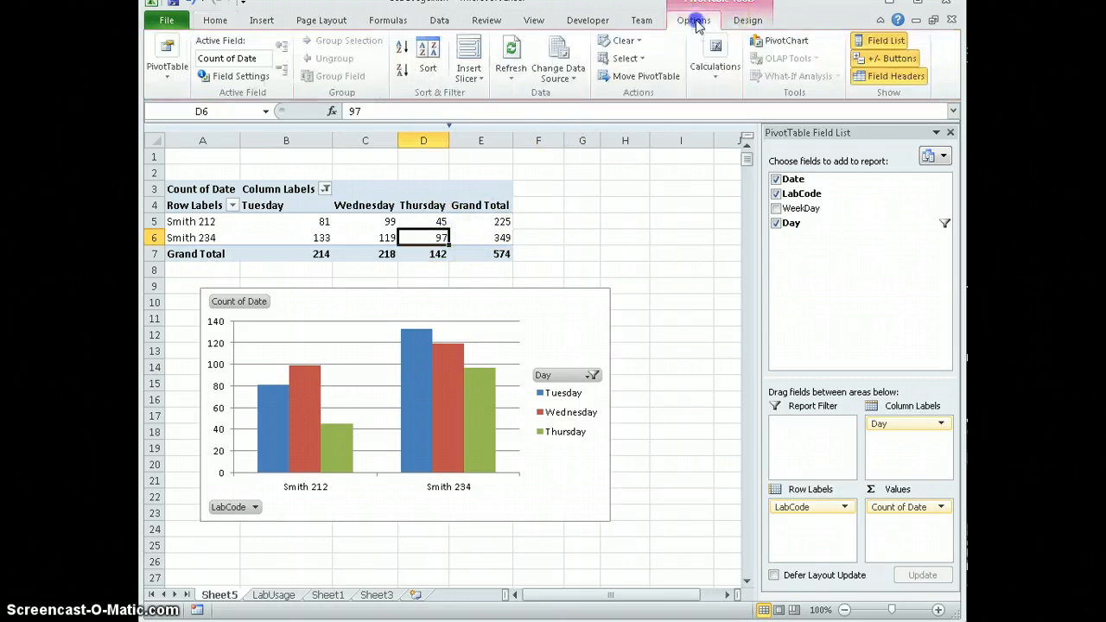
left_click(511, 71)
left_click(511, 54)
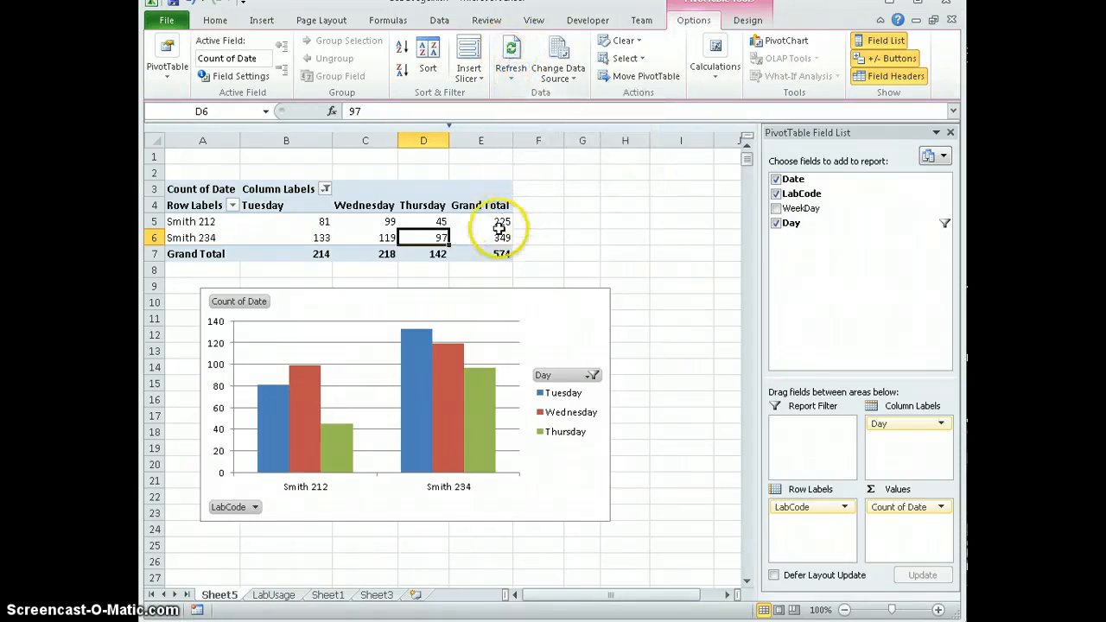
mouse_move(509, 249)
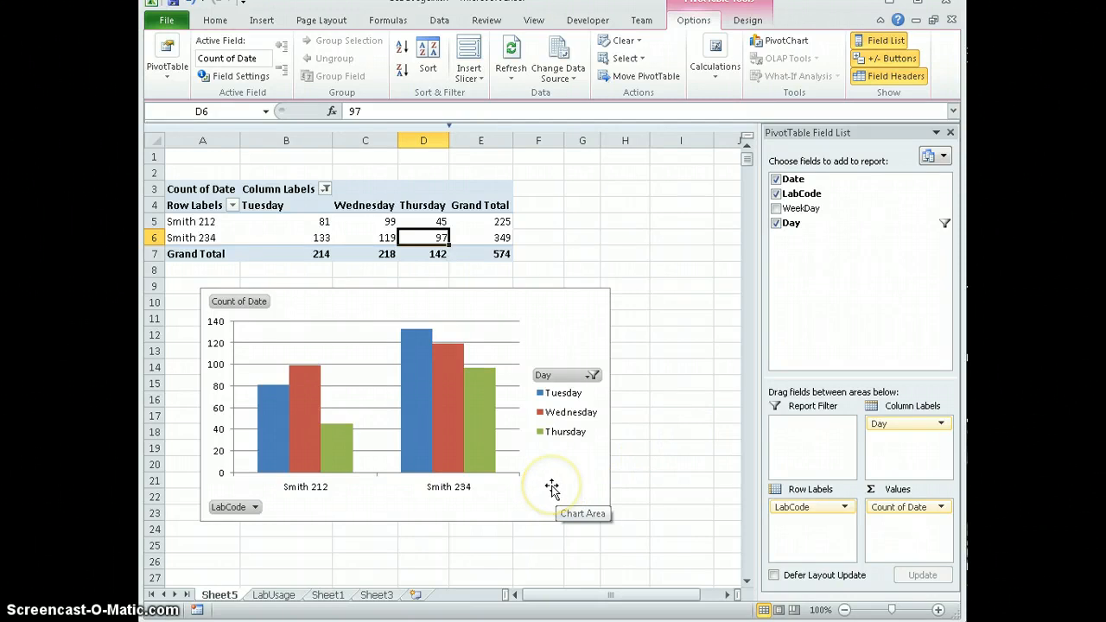
- Add an Hour column in column E of the LabUsage sheet, entering =HOUR(A2) in cell E2
left_click(273, 596)
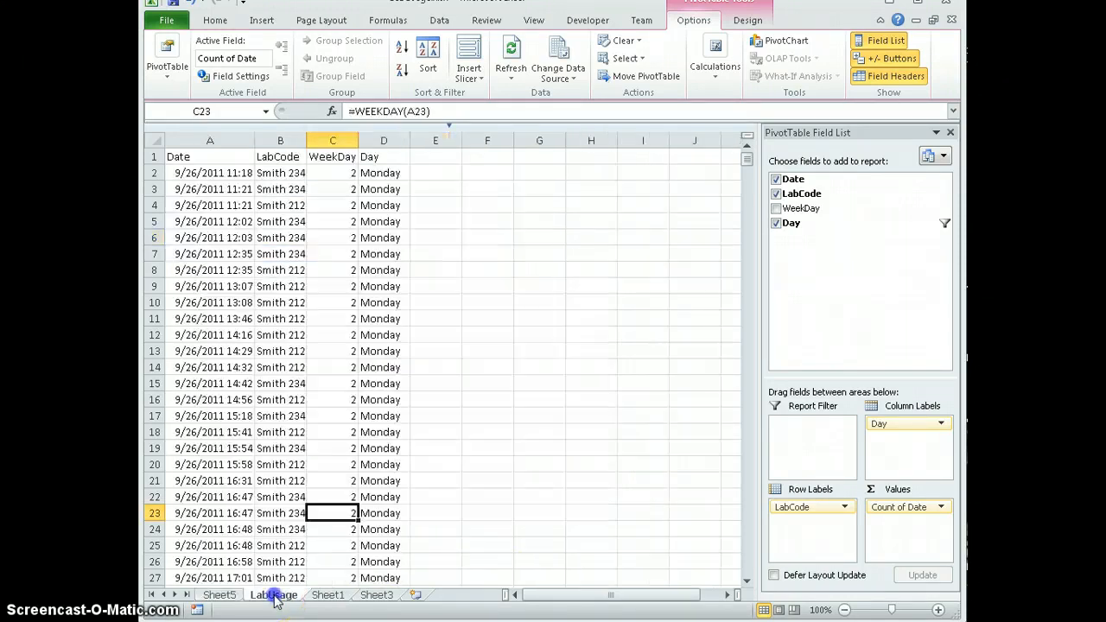
left_click(437, 160)
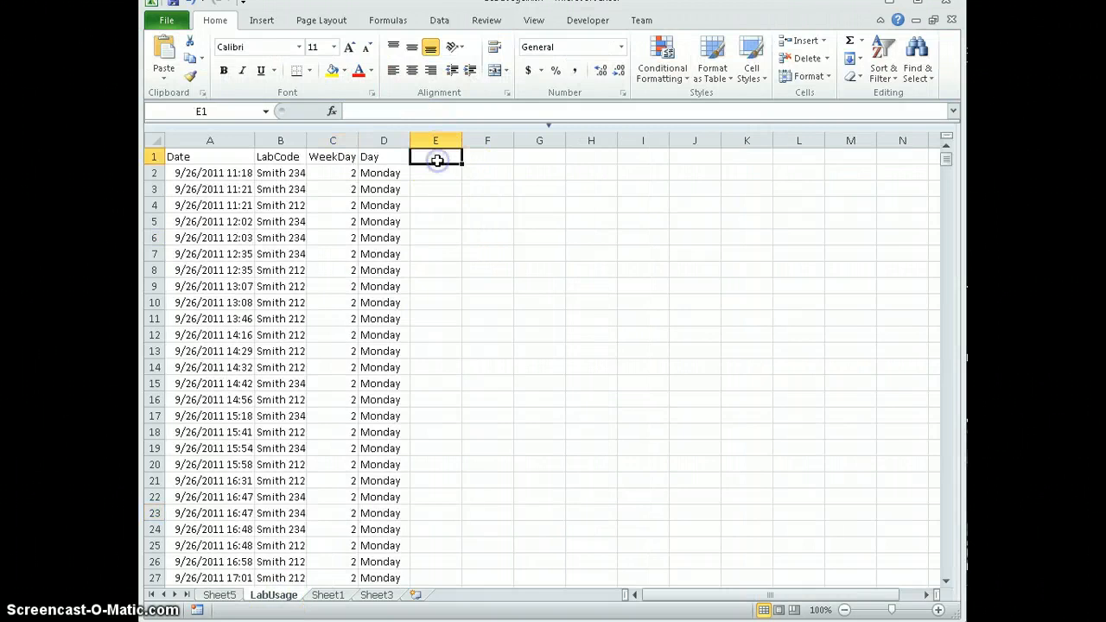
type("Hour")
key("Return")
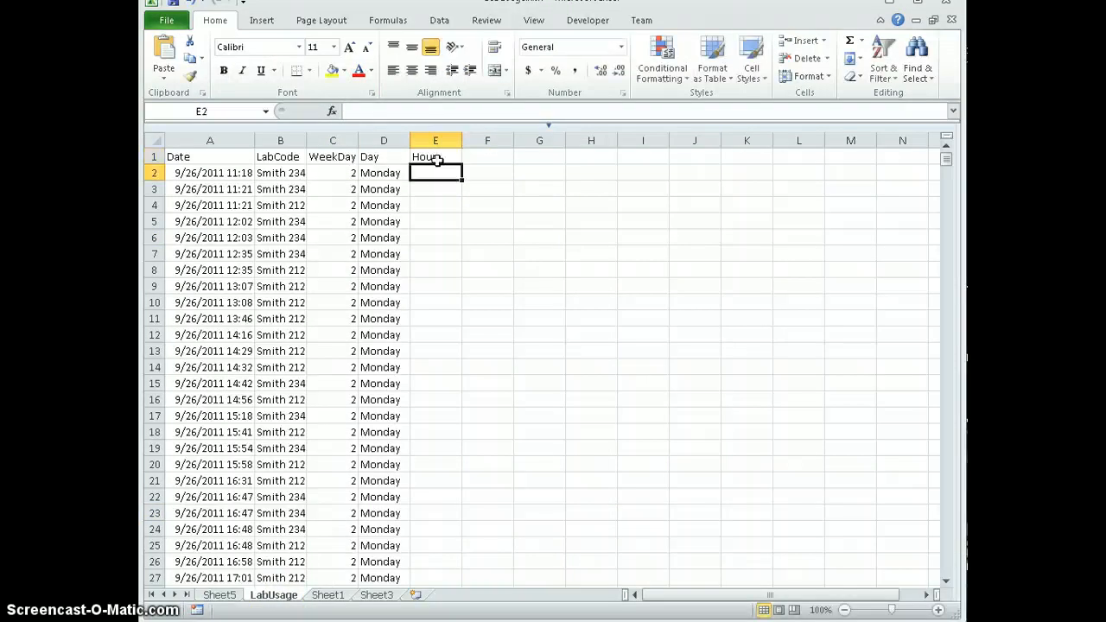
type("=Hour(")
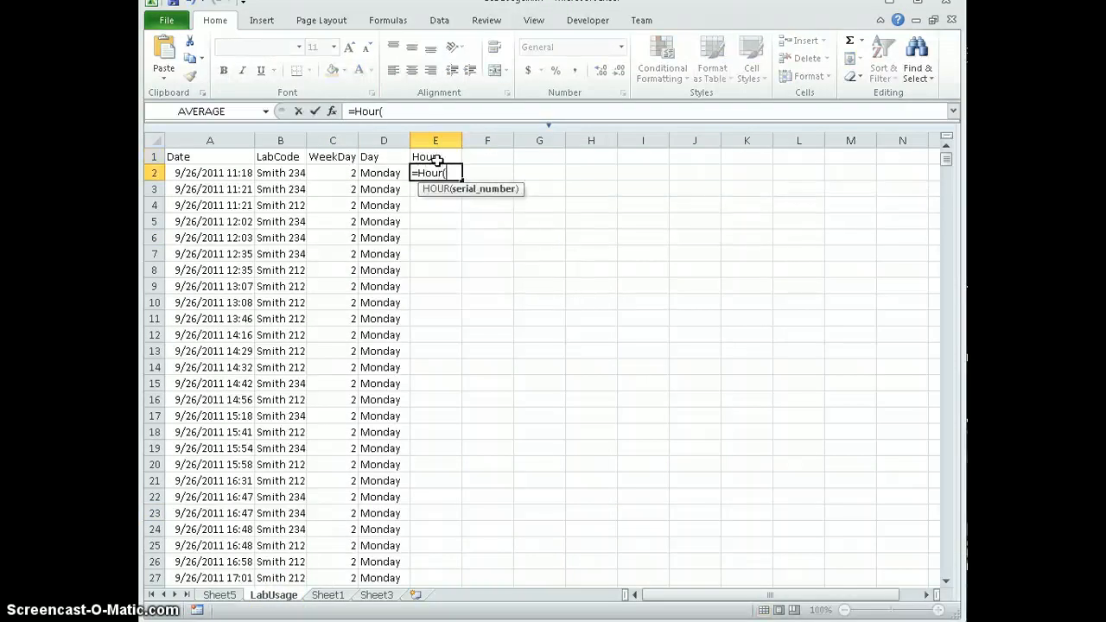
left_click(227, 174)
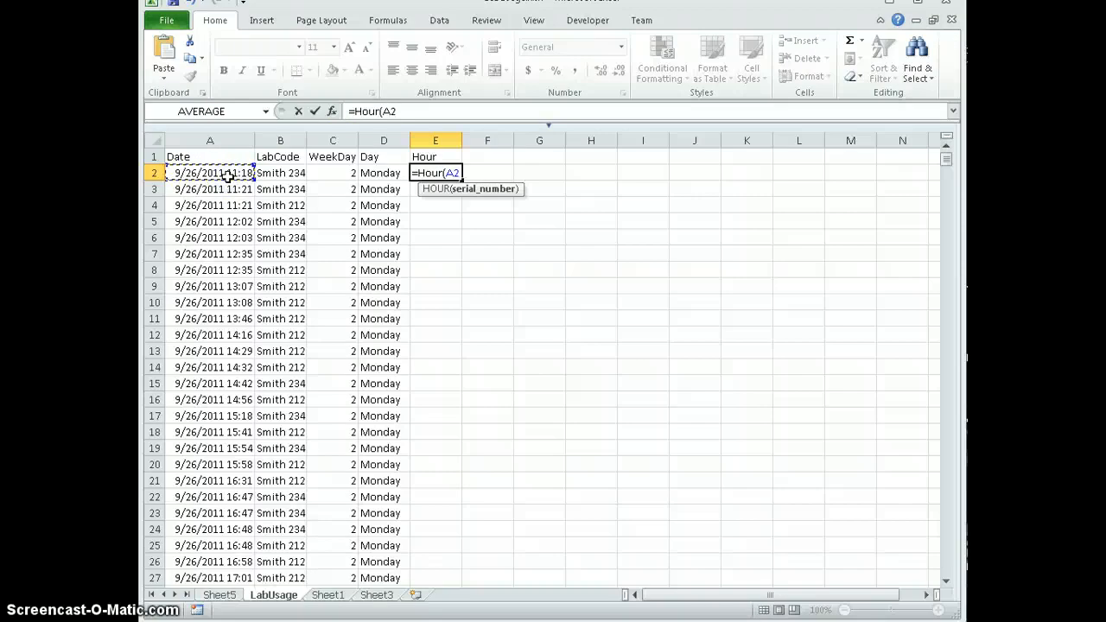
key("Return")
- Fill the Hour formula from E2 down to the last data row, 930
left_click(440, 177)
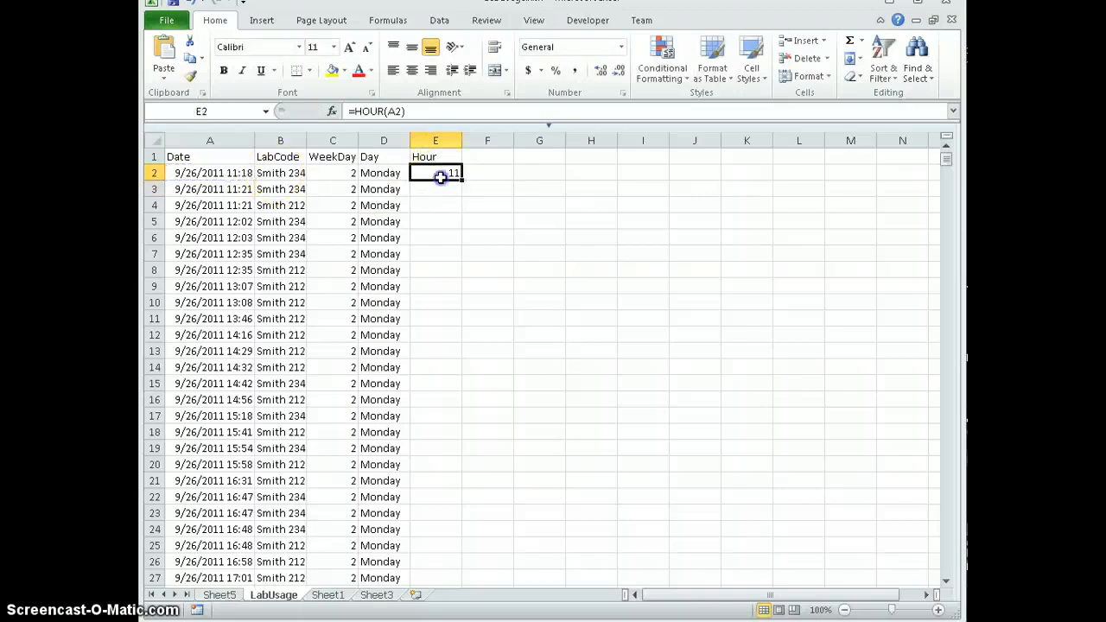
left_click_drag(461, 178, 463, 570)
left_click_drag(461, 584, 451, 615)
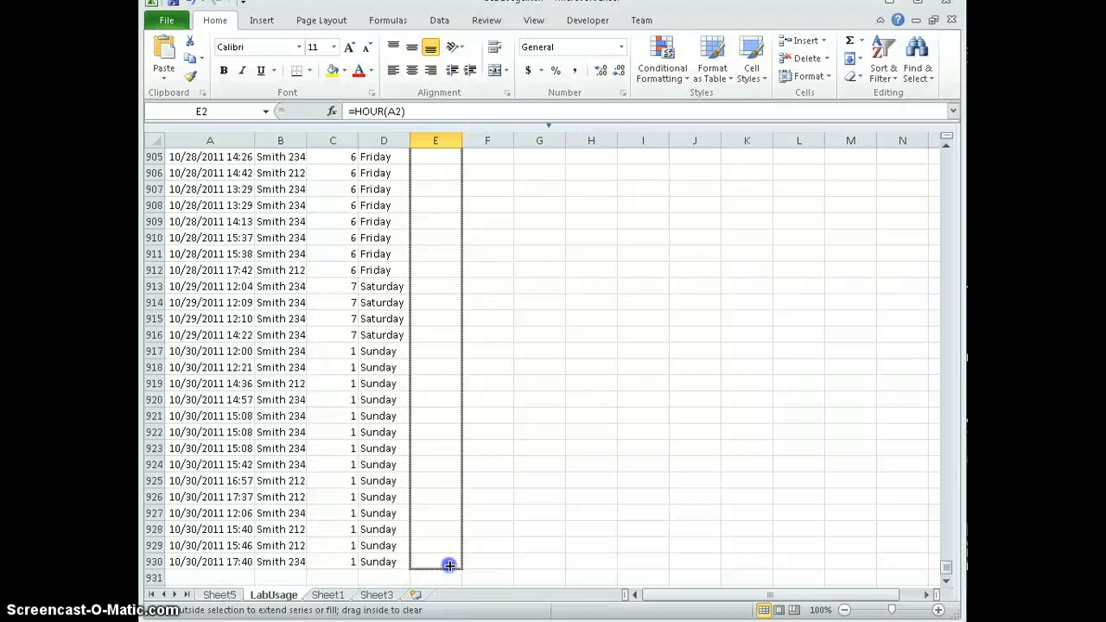
left_click_drag(447, 567, 447, 567)
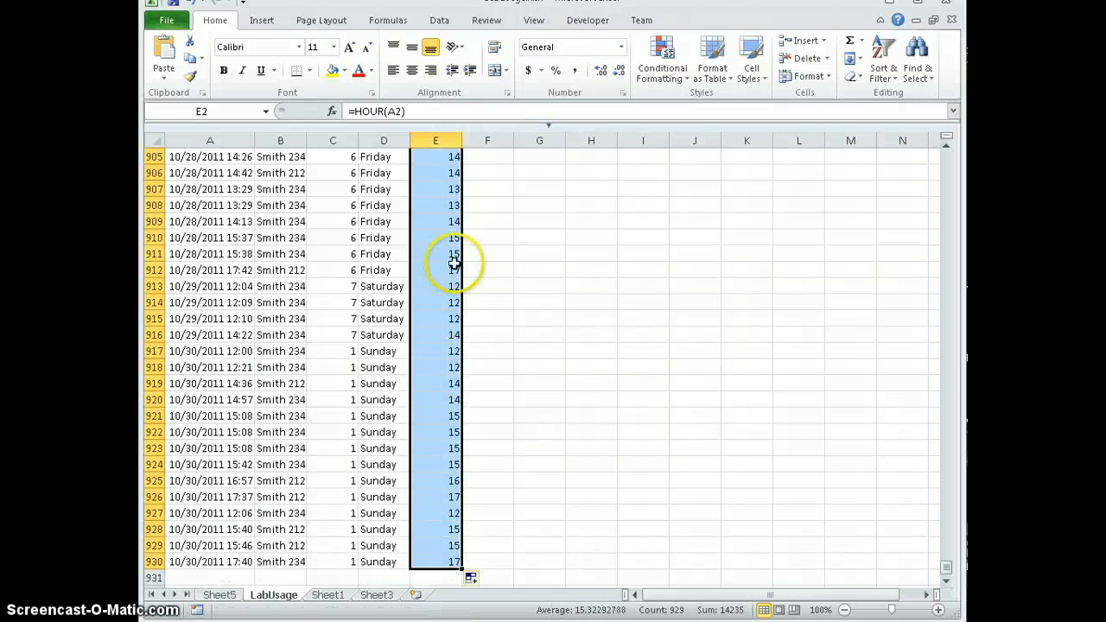
- Change the Sheet5 PivotTable's data source range to LabUsage!$A$1:$E$930
left_click(218, 595)
left_click(345, 222)
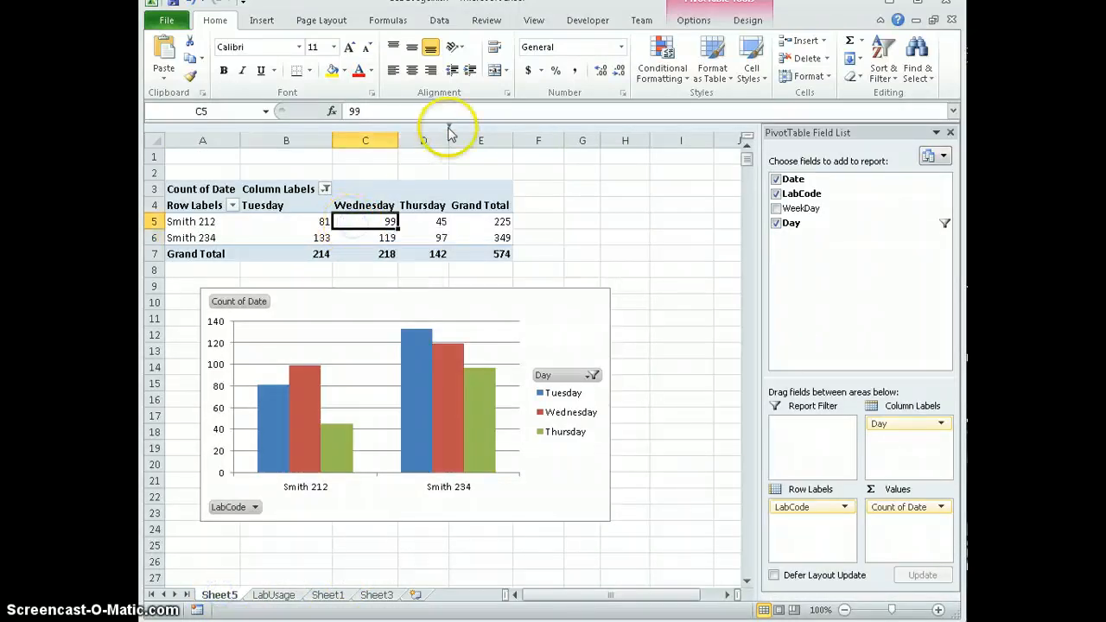
left_click(694, 20)
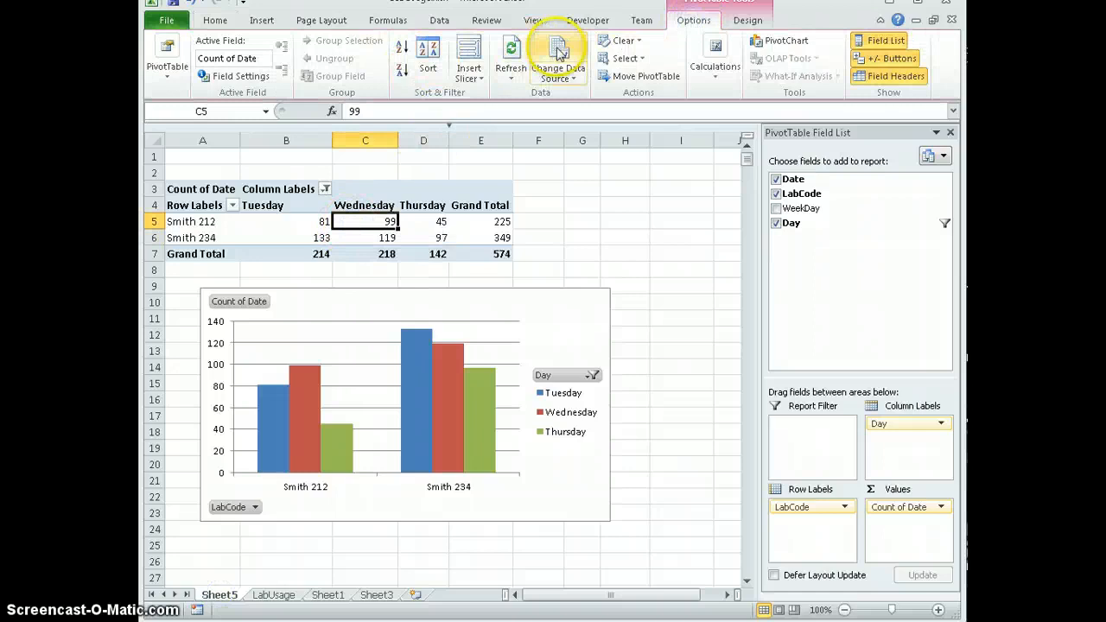
left_click(559, 76)
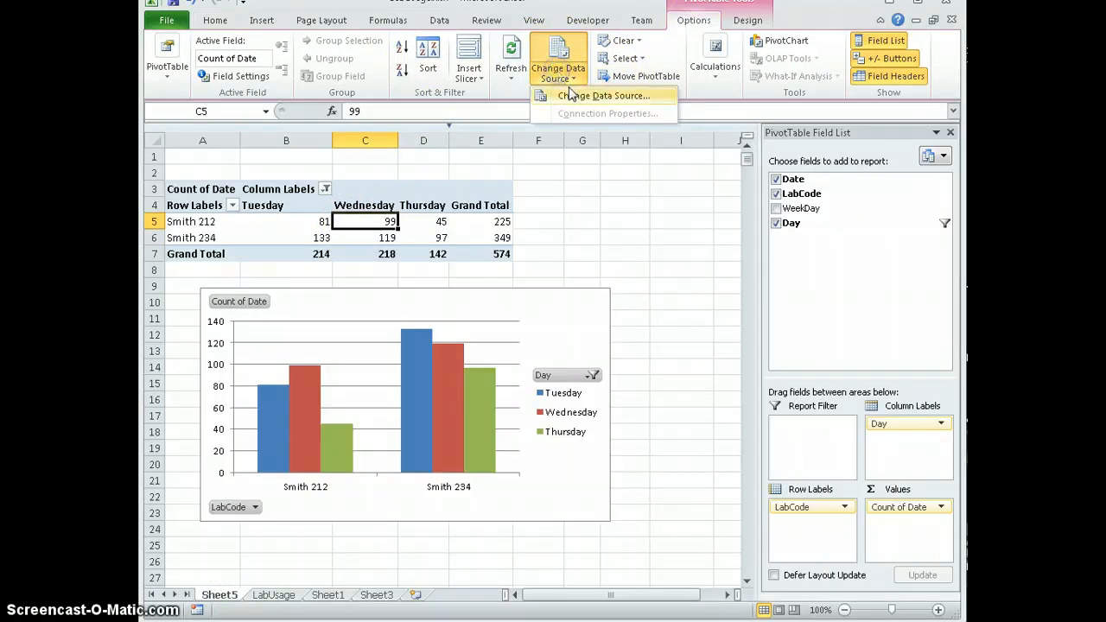
left_click(566, 165)
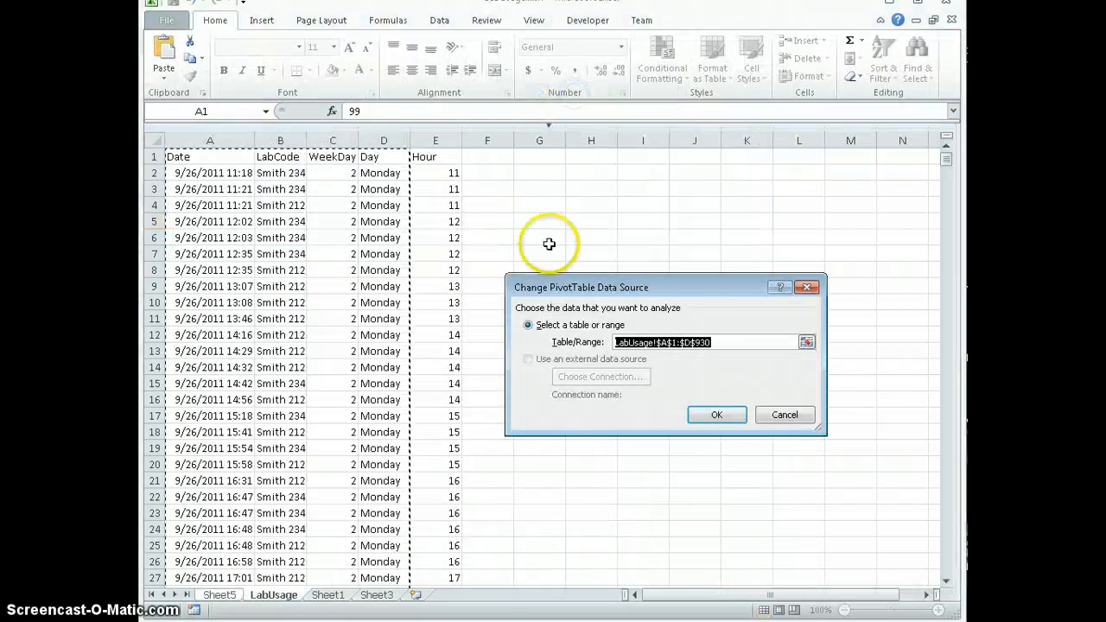
left_click(687, 342)
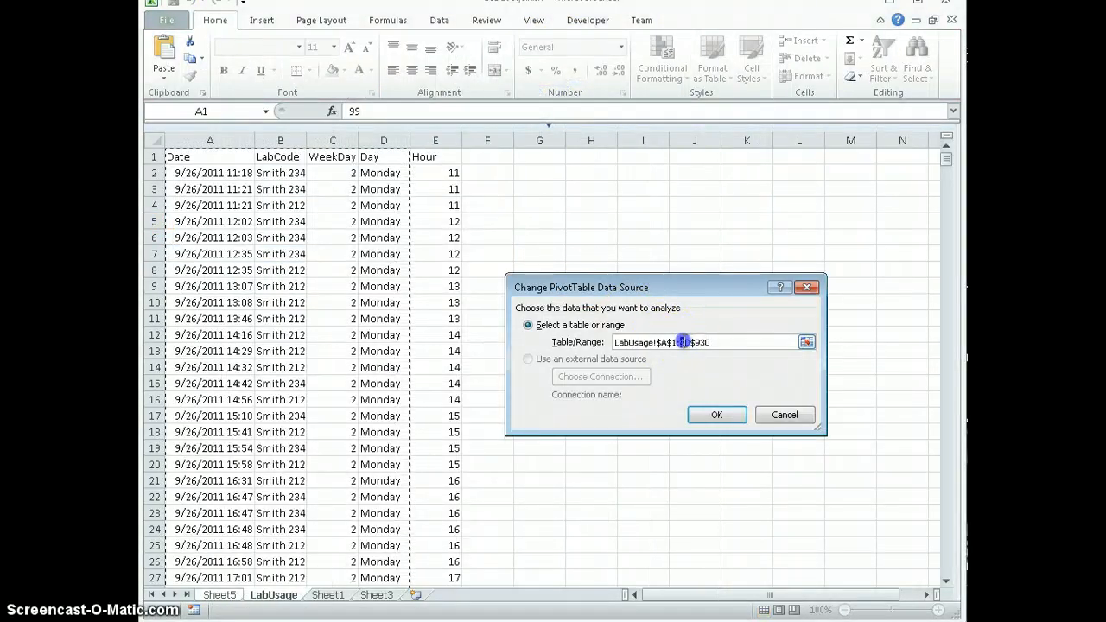
left_click(717, 415)
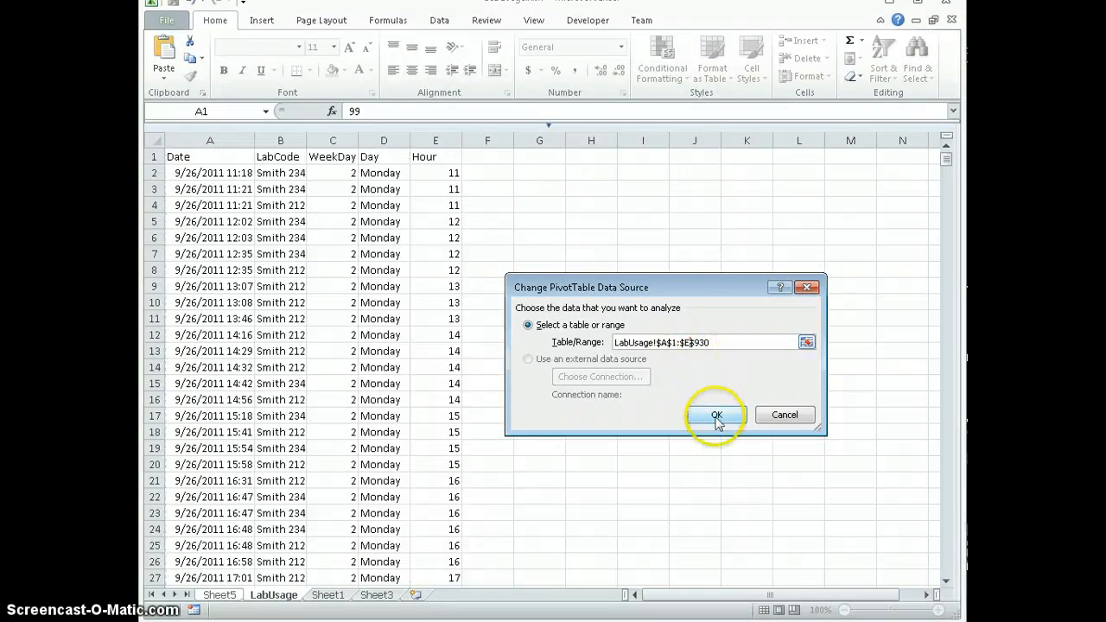
- Add the Hour field to the PivotTable and move it from Values to Row Labels below LabCode
left_click(810, 226)
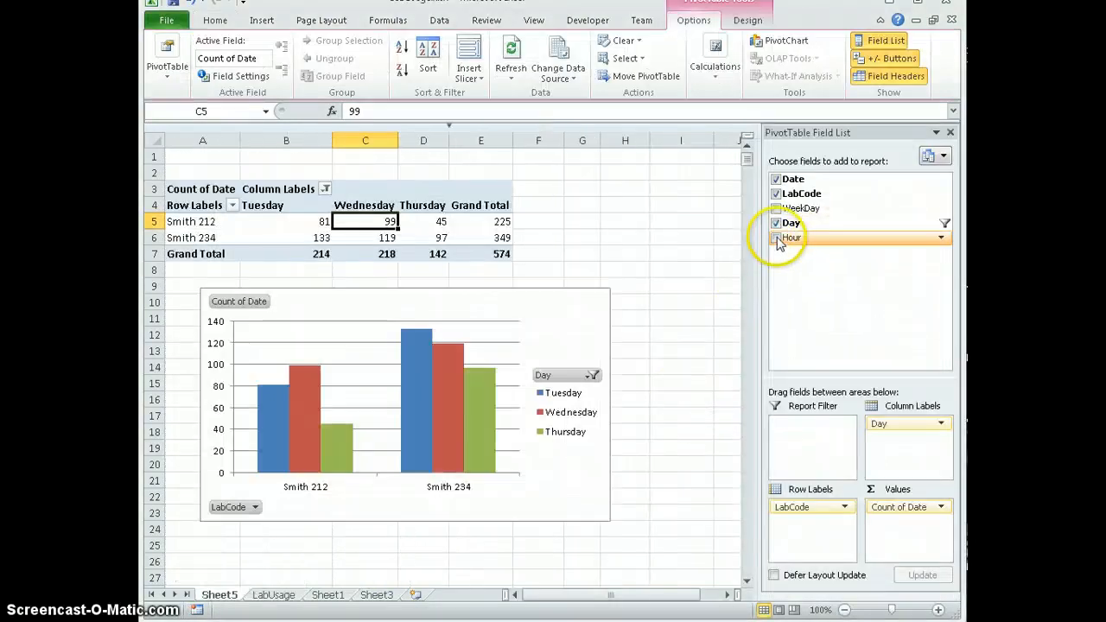
left_click(782, 239)
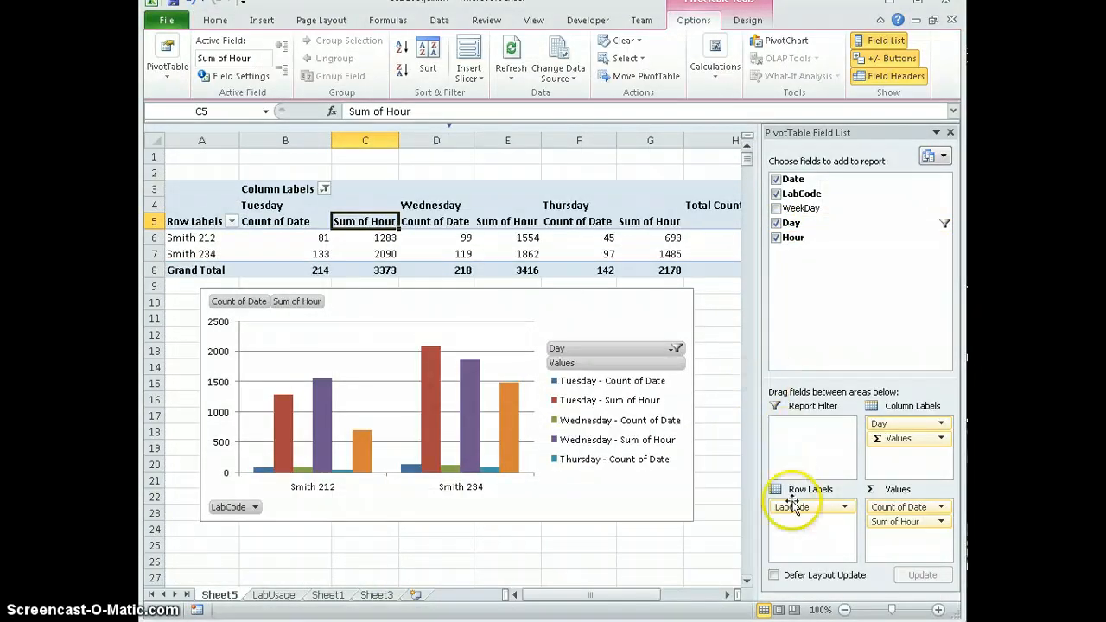
left_click(897, 441)
mouse_move(895, 441)
left_mouse_down()
mouse_move(856, 487)
mouse_move(892, 437)
left_mouse_up()
left_click_drag(899, 529, 803, 529)
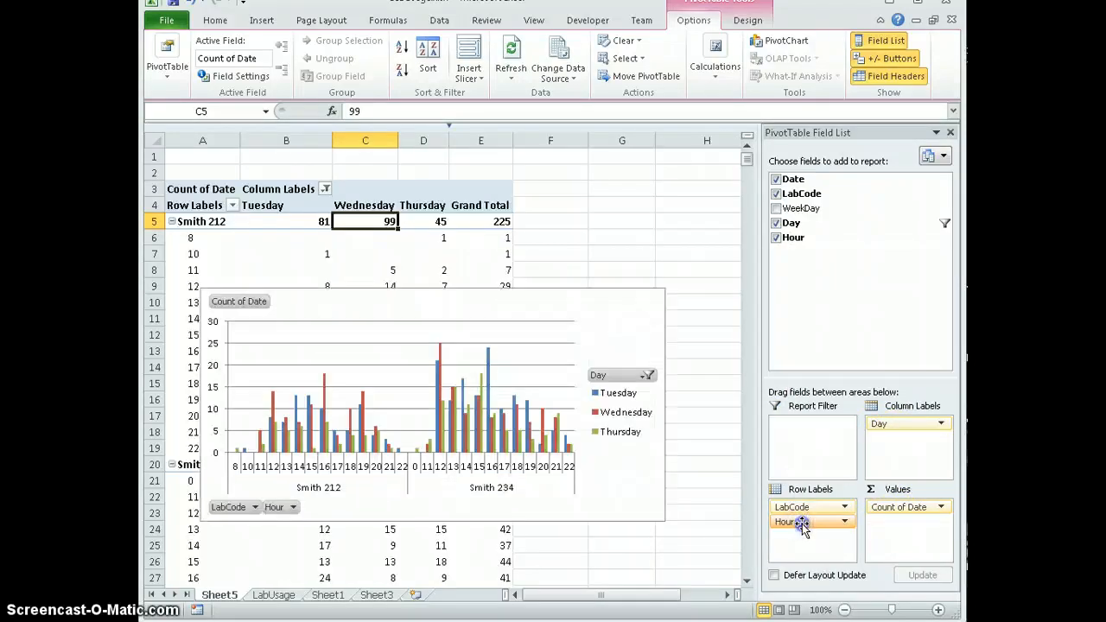
left_click(802, 529)
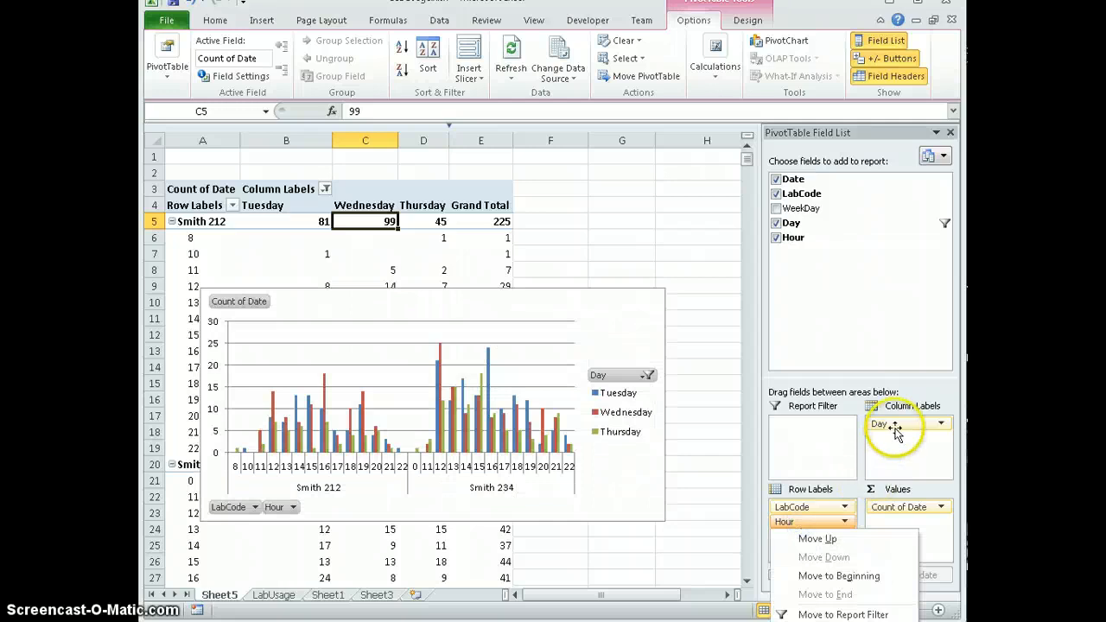
- Move the Day field to the Report Filter and the Hour field to Column Labels
left_click_drag(896, 426, 796, 434)
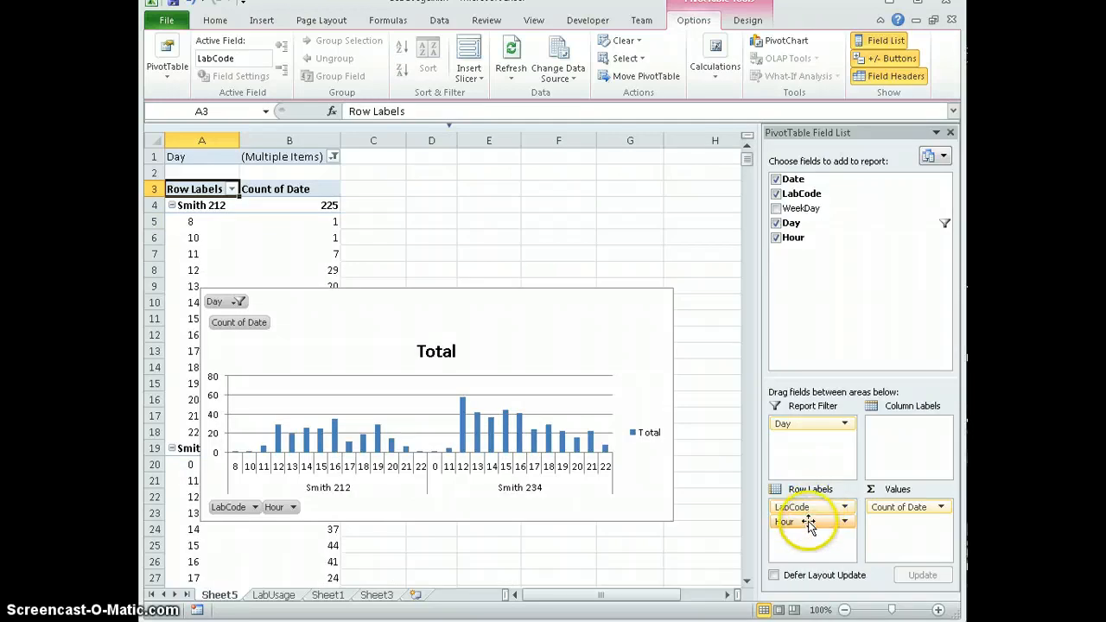
left_click_drag(810, 522, 902, 442)
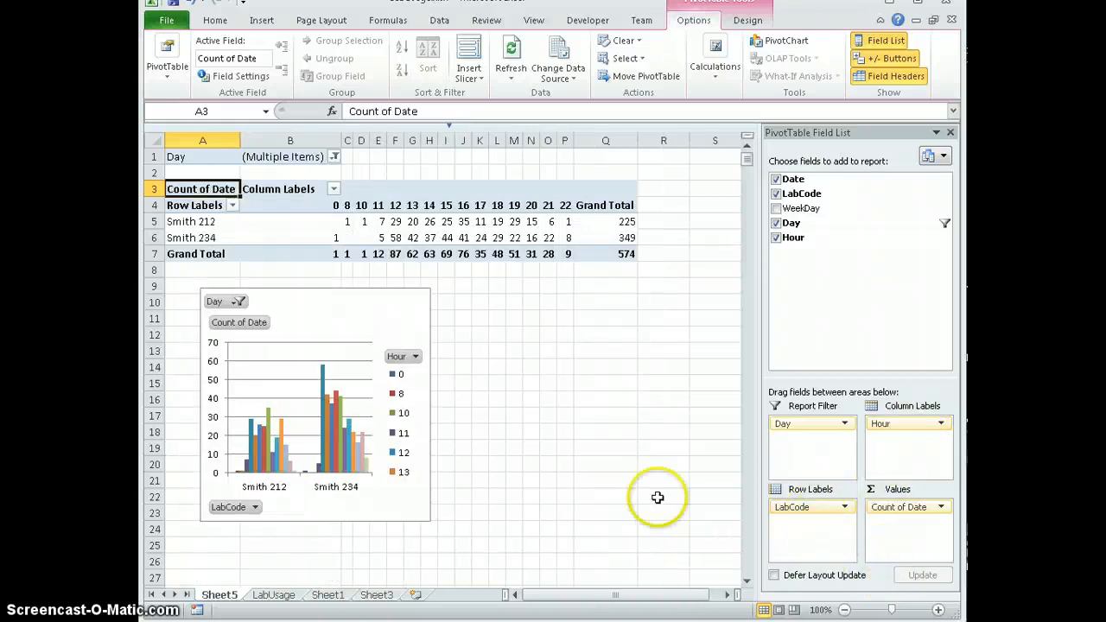
- Widen the PivotChart by extending its right edge into column R
left_click(429, 316)
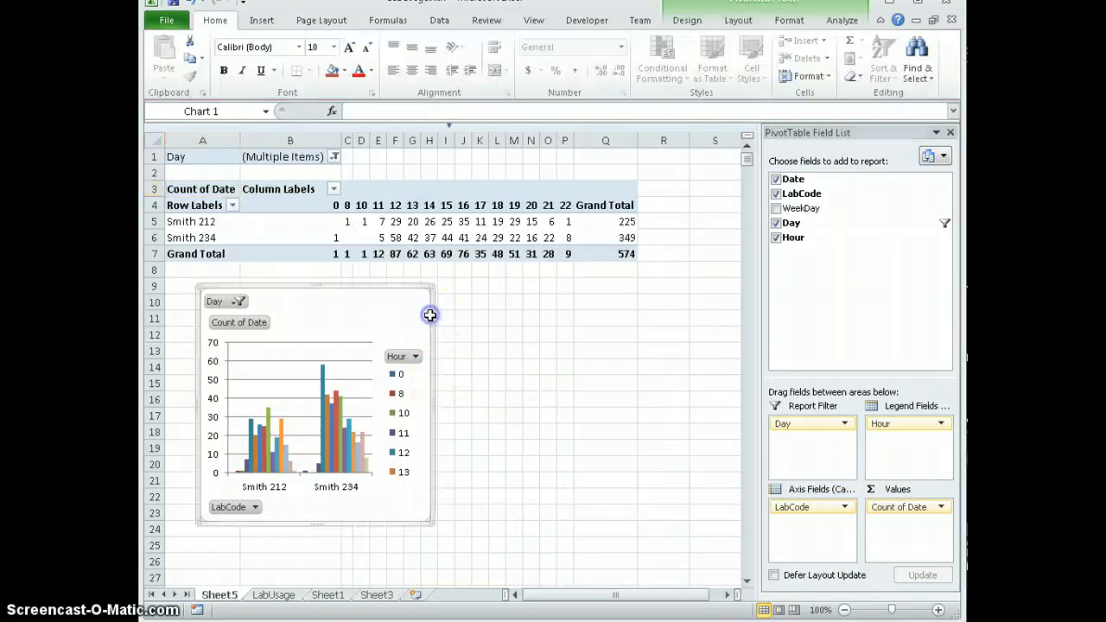
left_click_drag(437, 404, 613, 402)
left_click(433, 402)
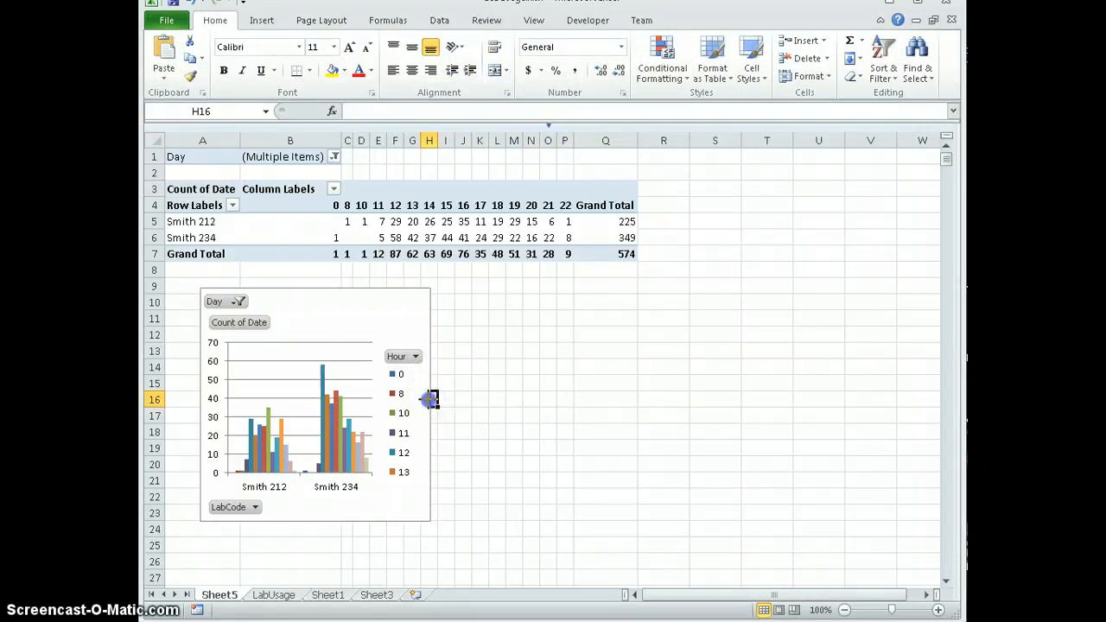
left_click(431, 399)
left_click_drag(432, 403, 682, 417)
- Widen the chart's Hour legend to three columns and narrow the plot area so they do not overlap
left_click(650, 425)
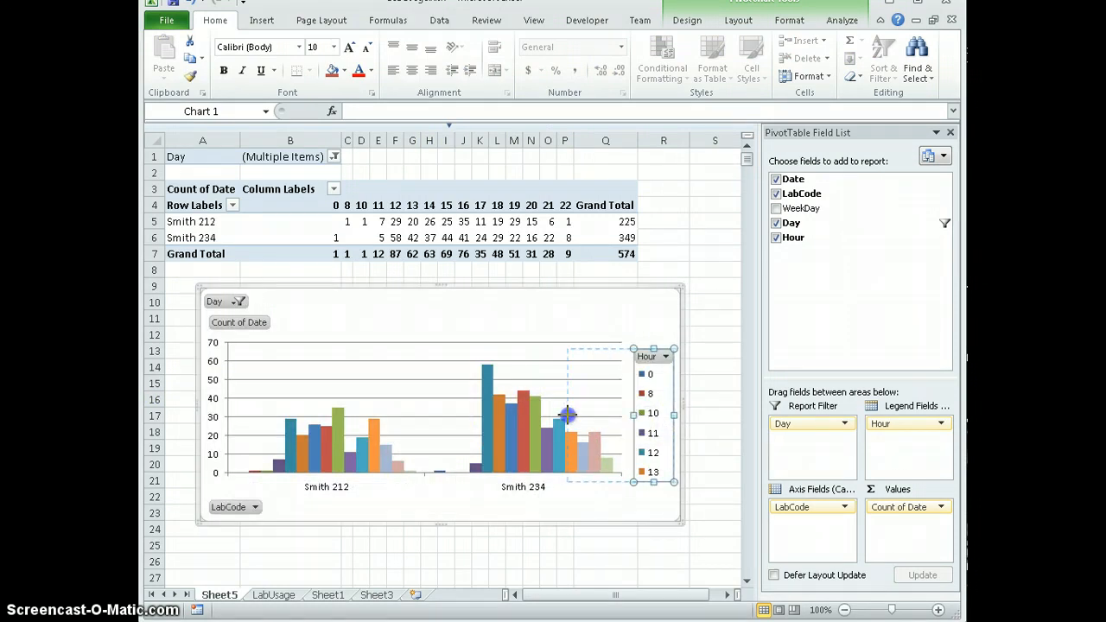
left_click_drag(566, 414, 568, 415)
left_click(471, 430)
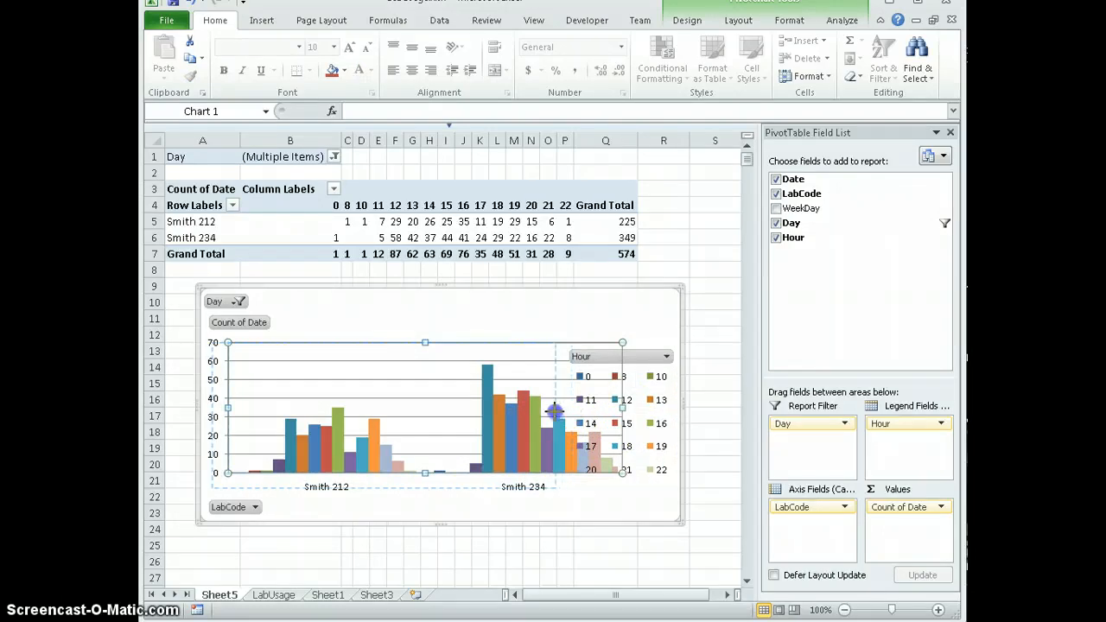
left_click_drag(562, 412, 562, 412)
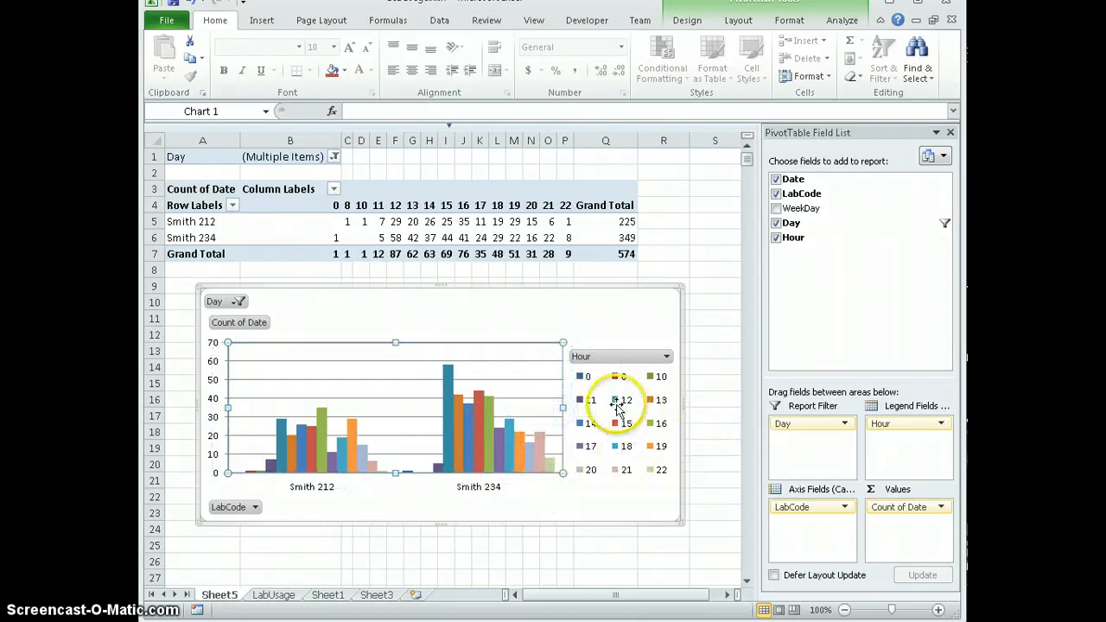
- Filter the Hour field in the PivotChart to exclude hours 0, 8, 10 and 11
left_click(666, 358)
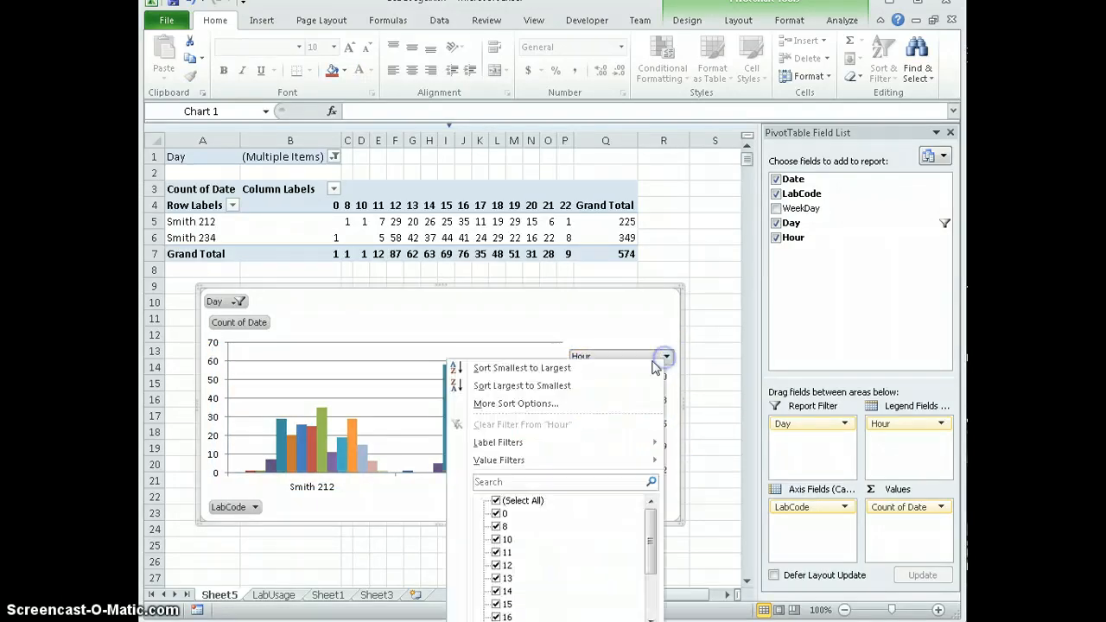
left_click(497, 513)
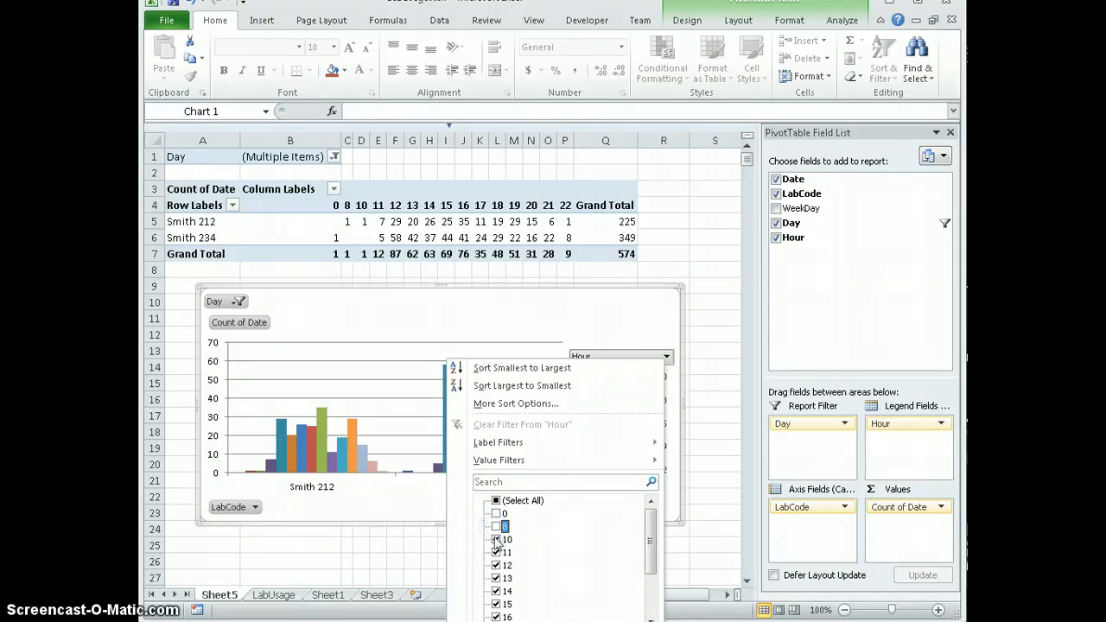
left_click(497, 540)
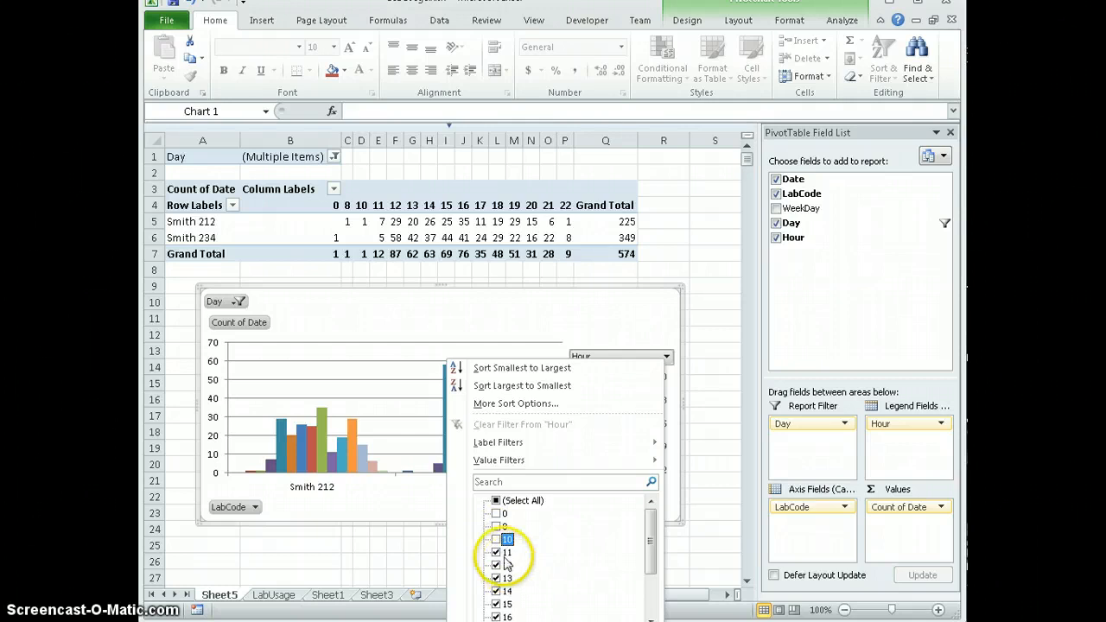
left_click(497, 552)
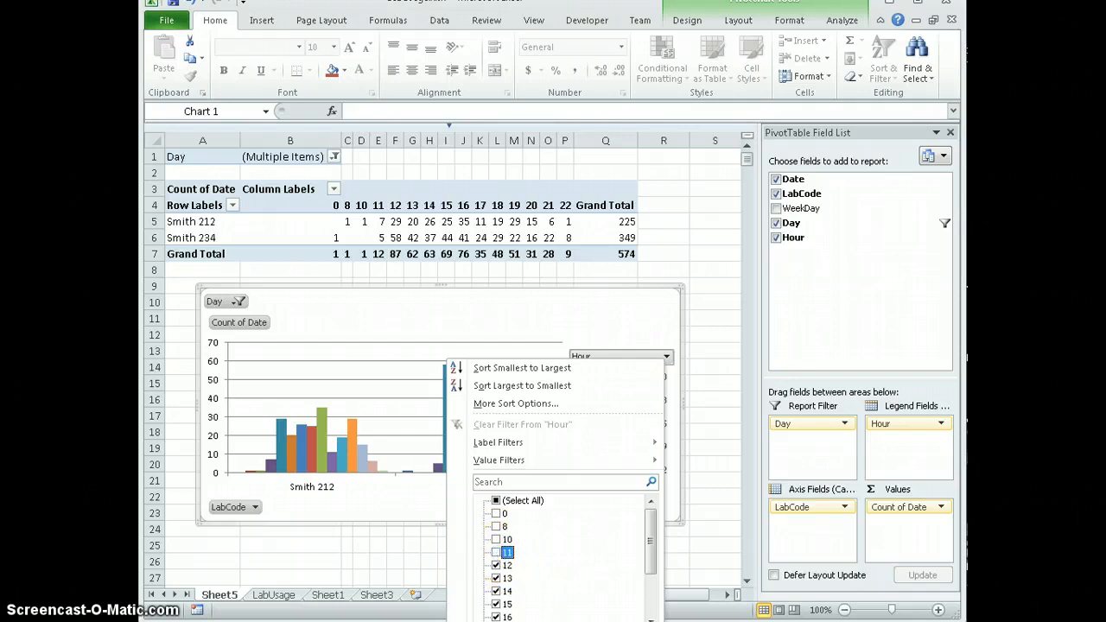
key("Return")
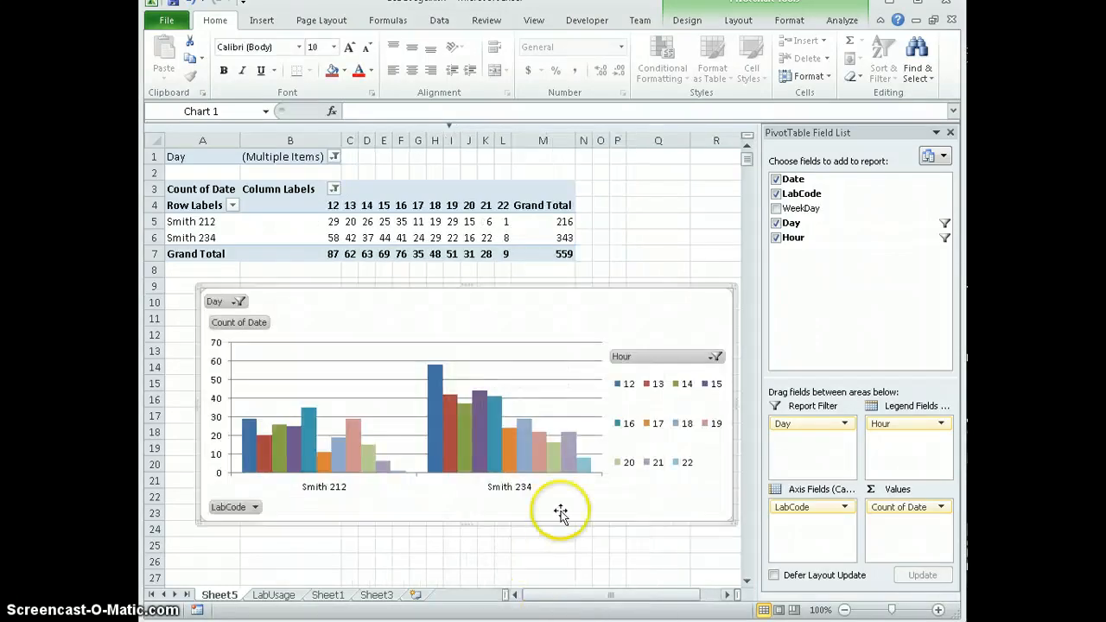
- Set the Day filter to all days and inspect the hour 15 column of Smith 234 in the chart
left_click(239, 300)
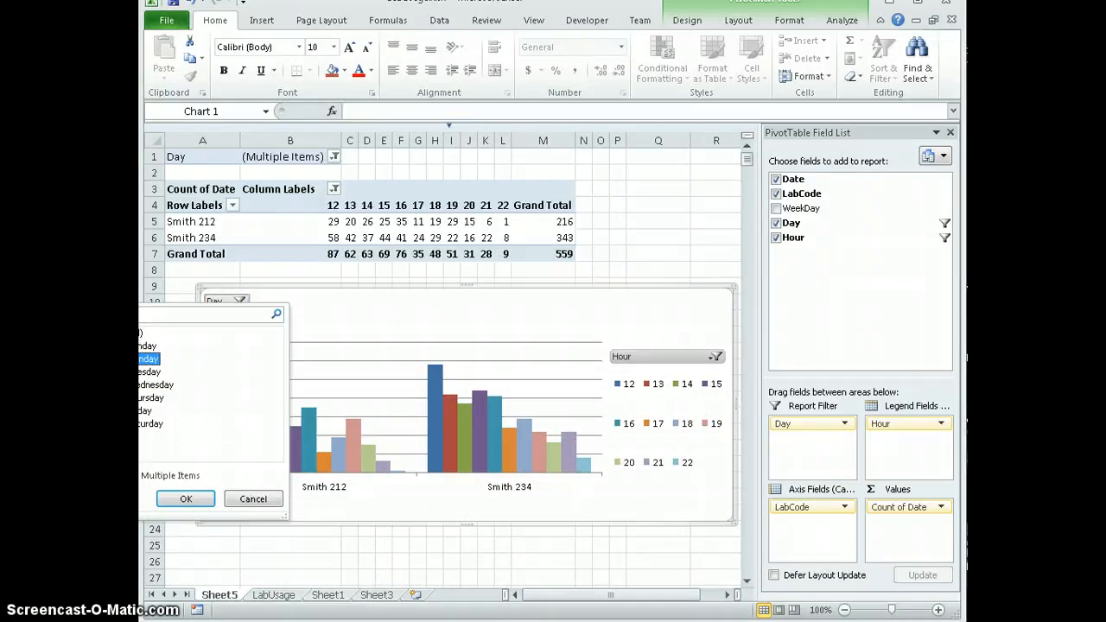
left_click(185, 499)
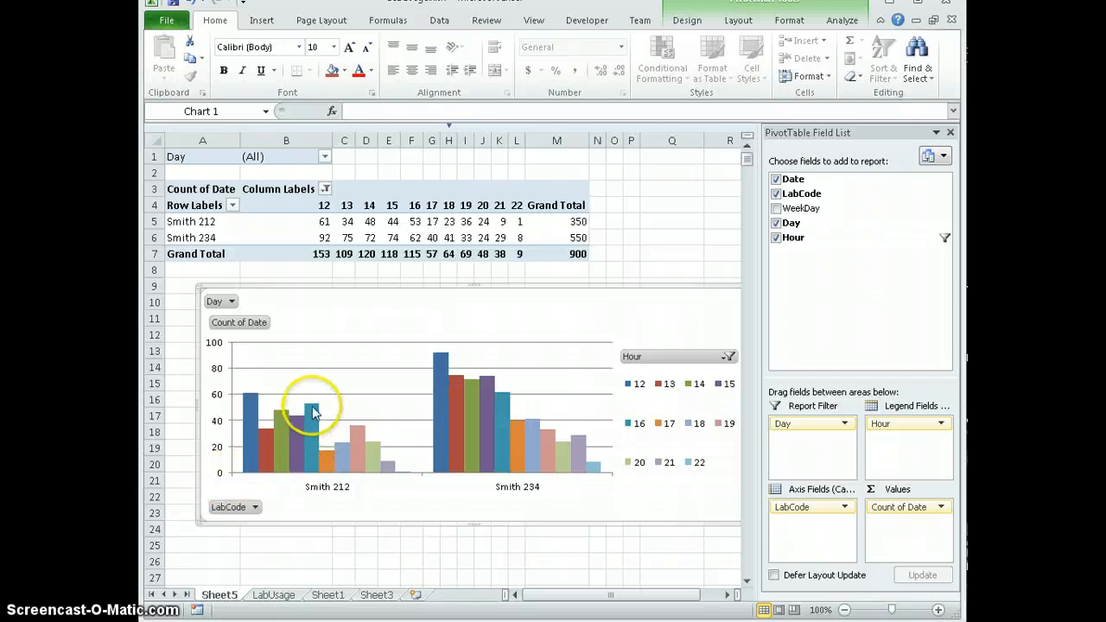
mouse_move(311, 428)
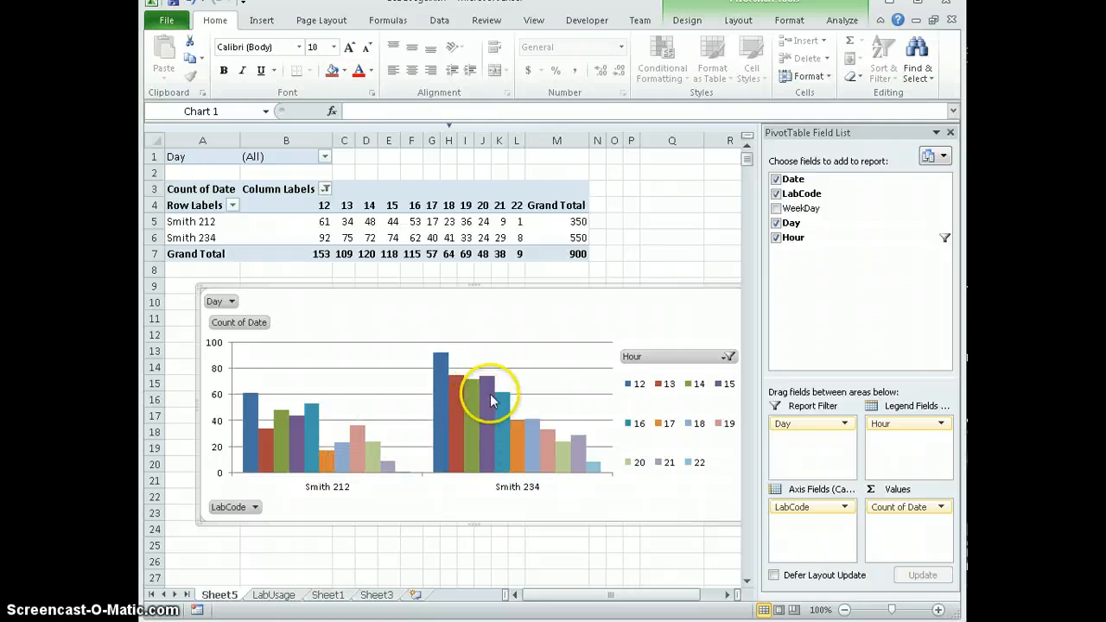
mouse_move(490, 401)
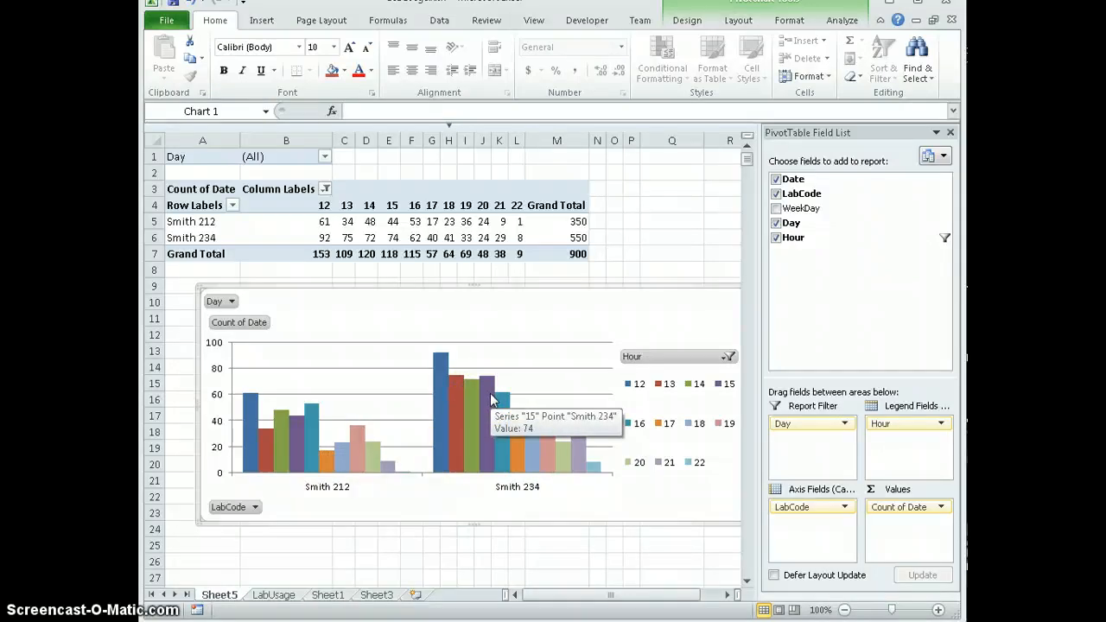
- Filter the PivotChart's Day field to Tuesday only
left_click(230, 301)
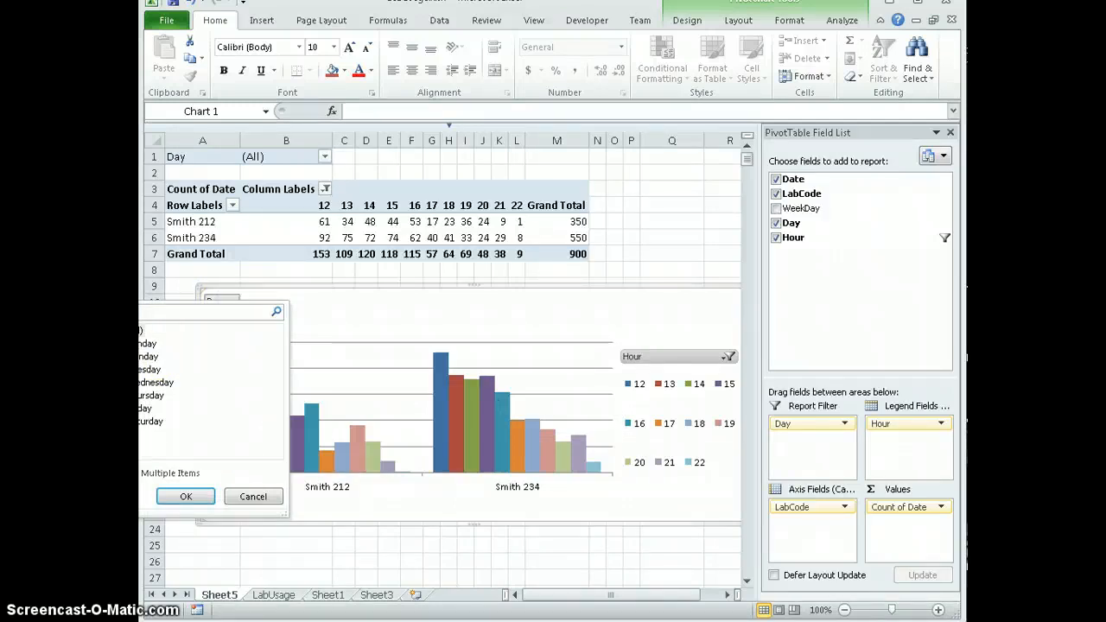
left_click(105, 474)
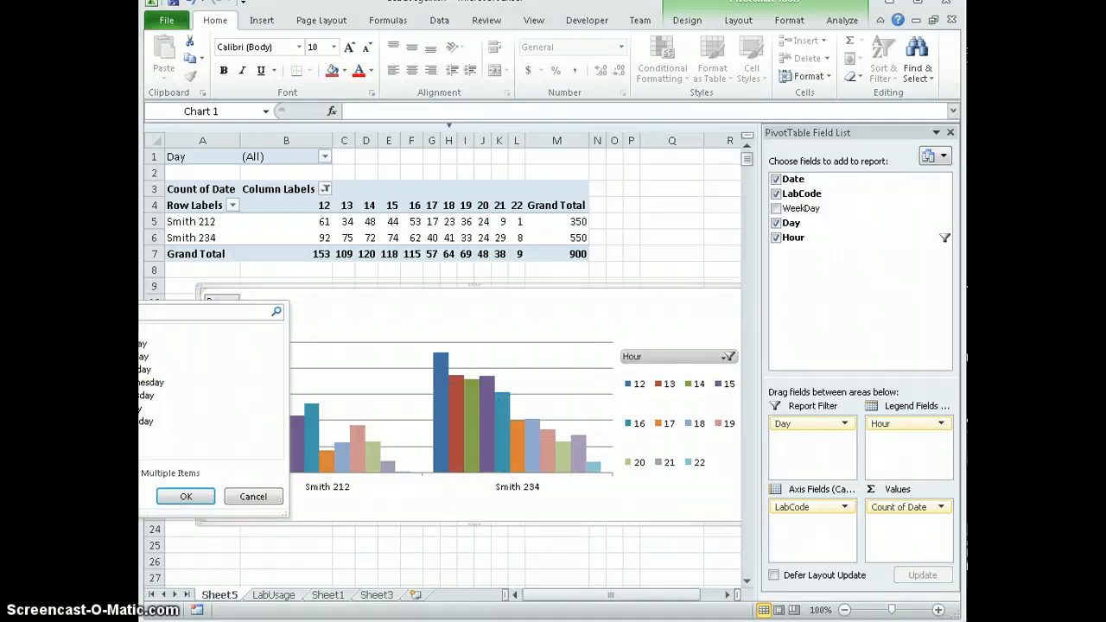
left_click(185, 496)
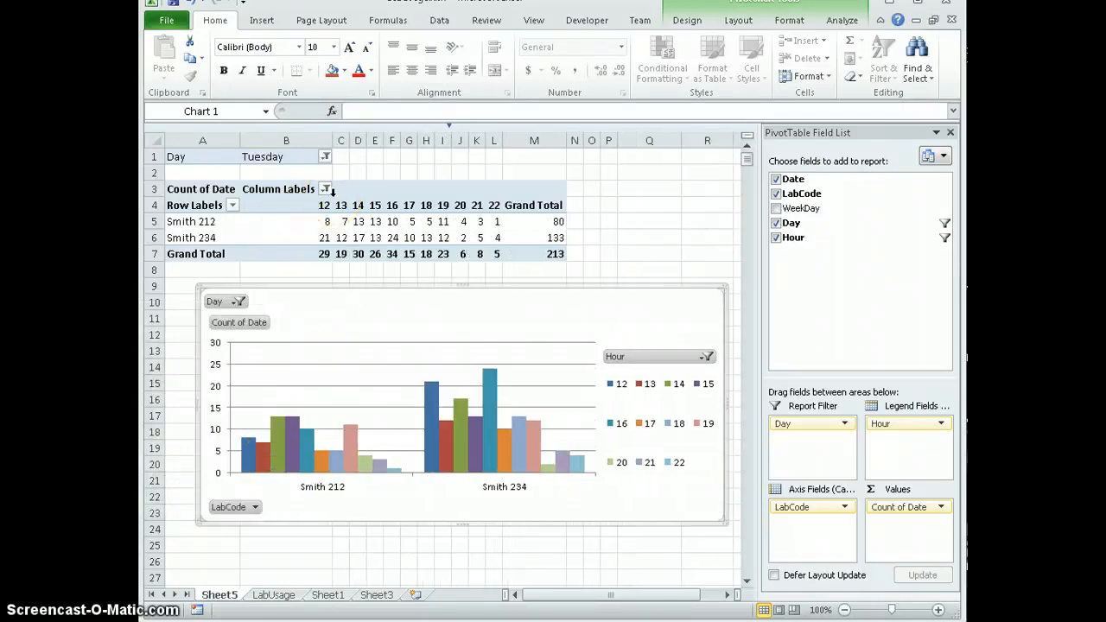
left_click(274, 595)
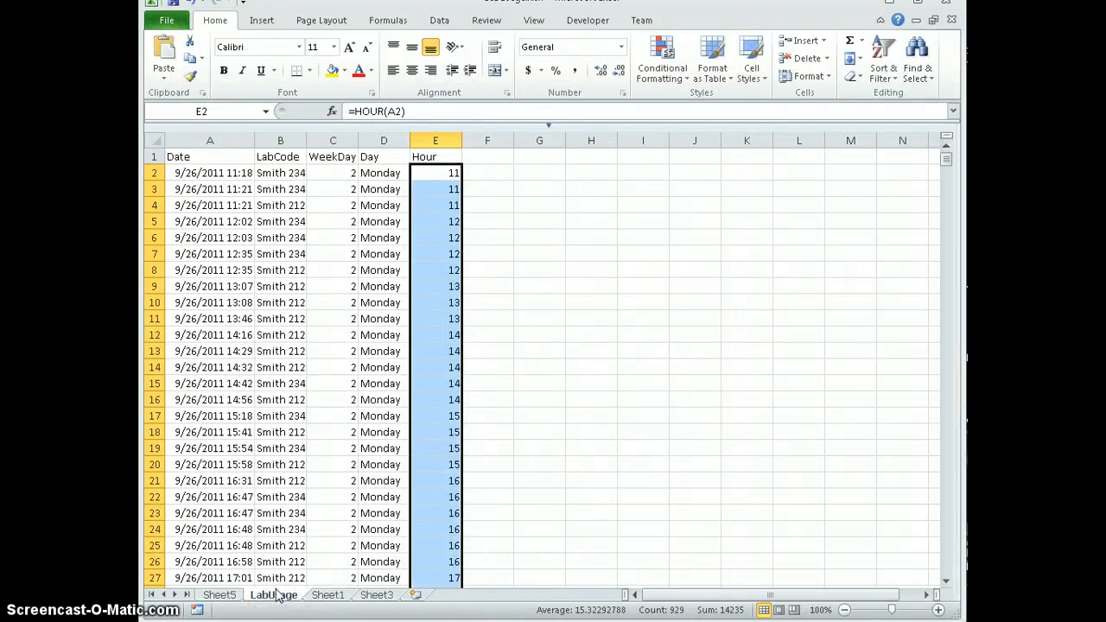
left_click(229, 600)
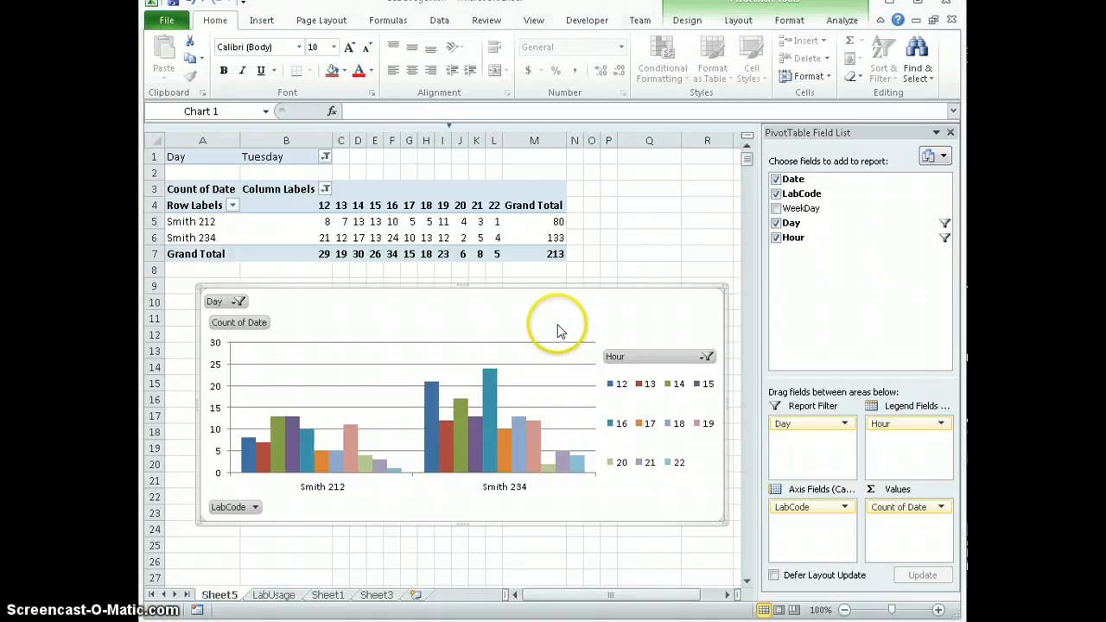
- Insert a slicer for the Day field of the PivotTable
left_click(515, 221)
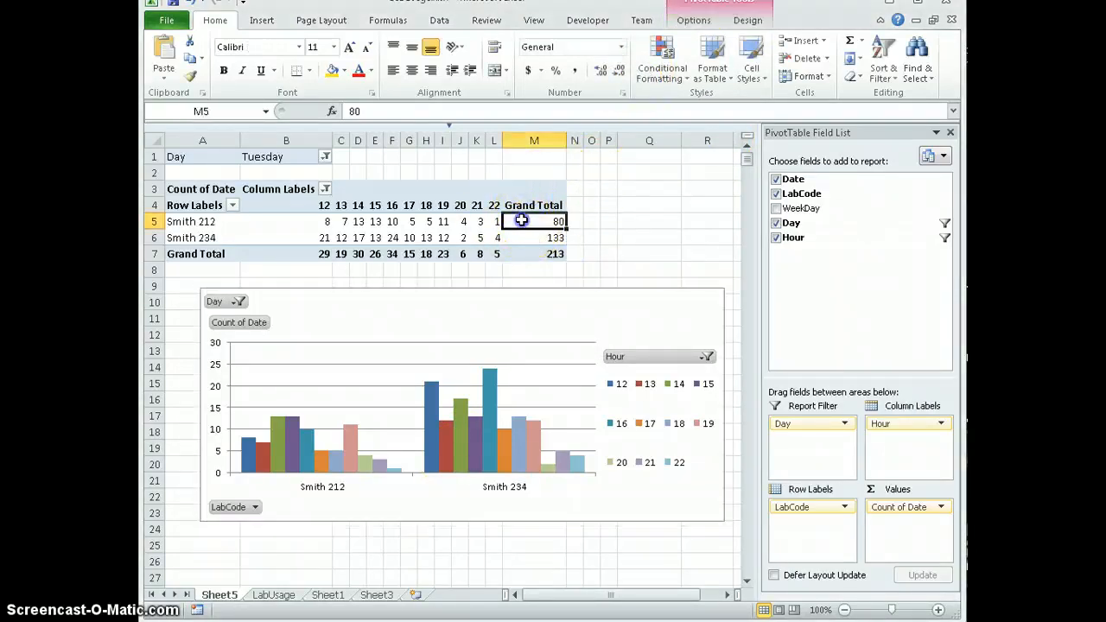
left_click(697, 24)
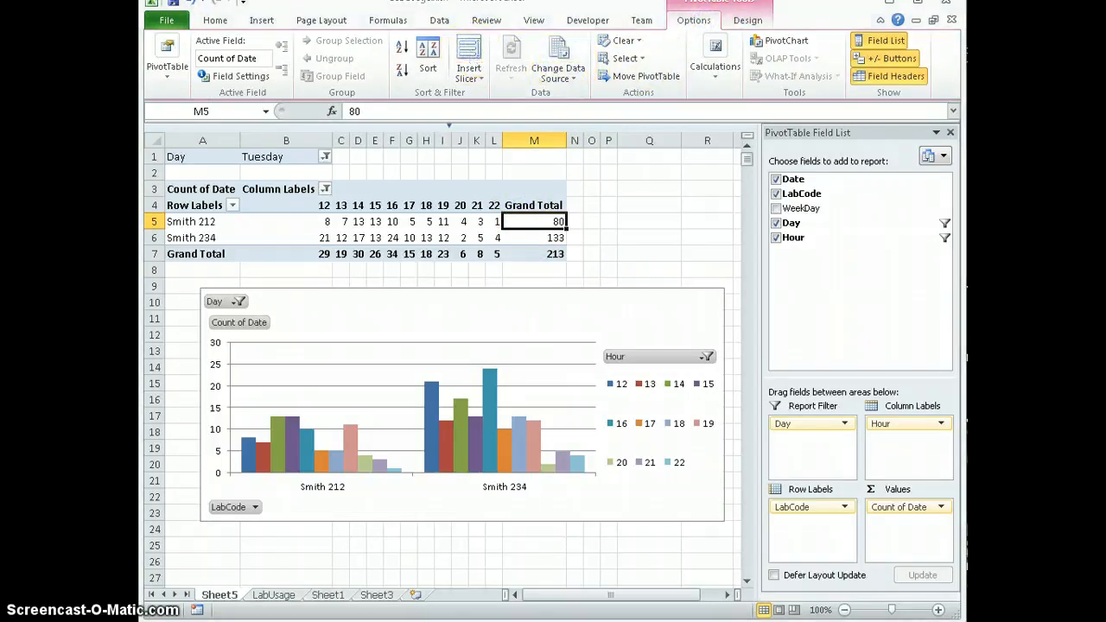
left_click(468, 60)
left_click_drag(685, 213, 625, 202)
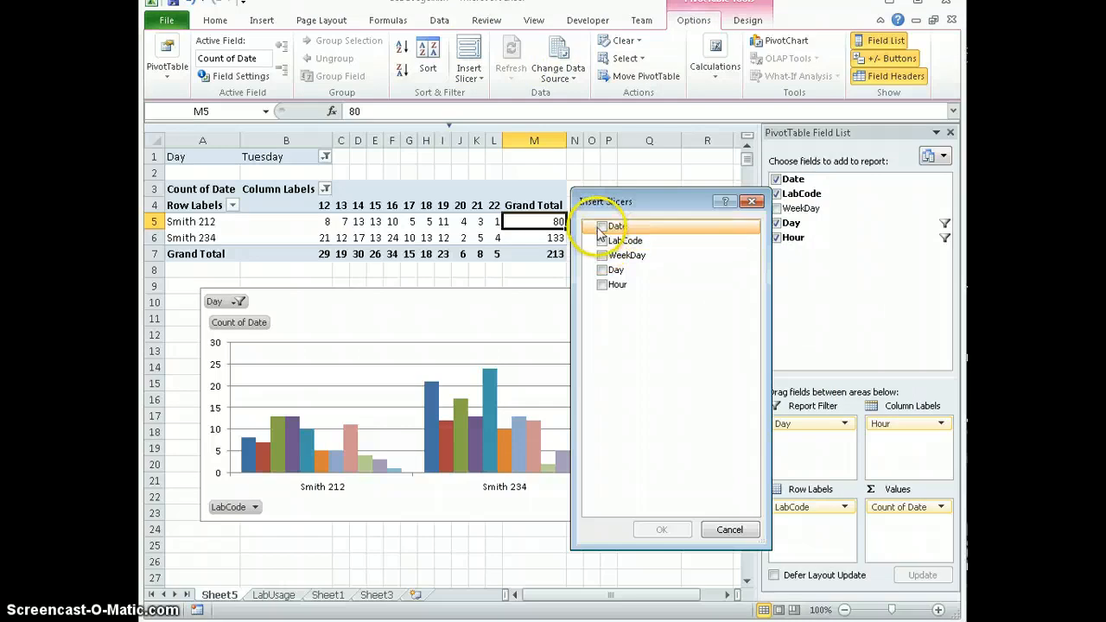
left_click(603, 271)
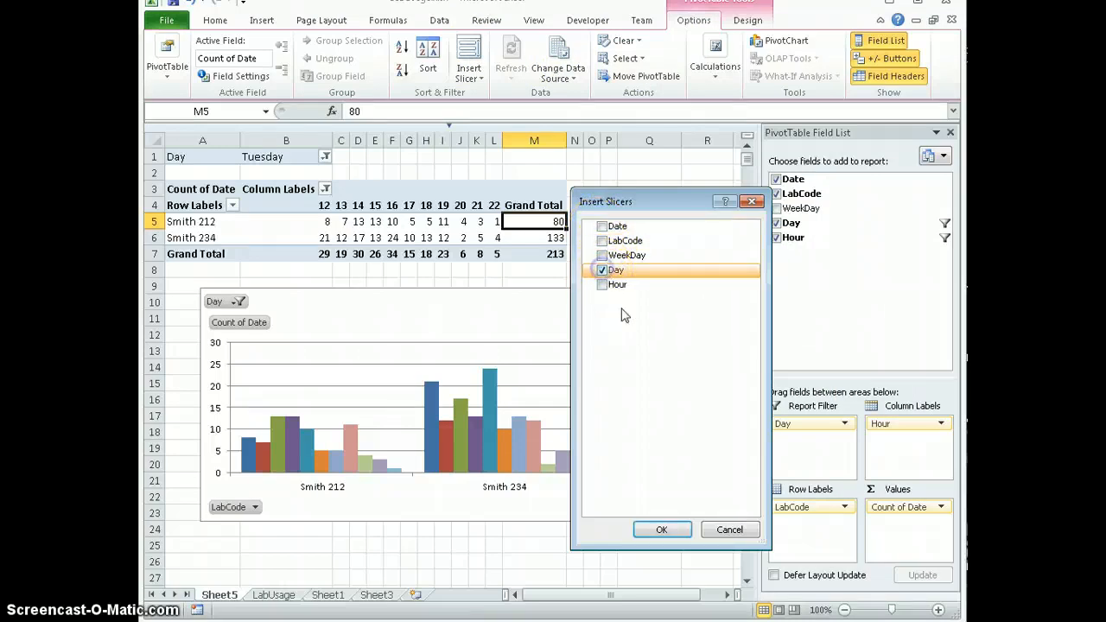
left_click(661, 529)
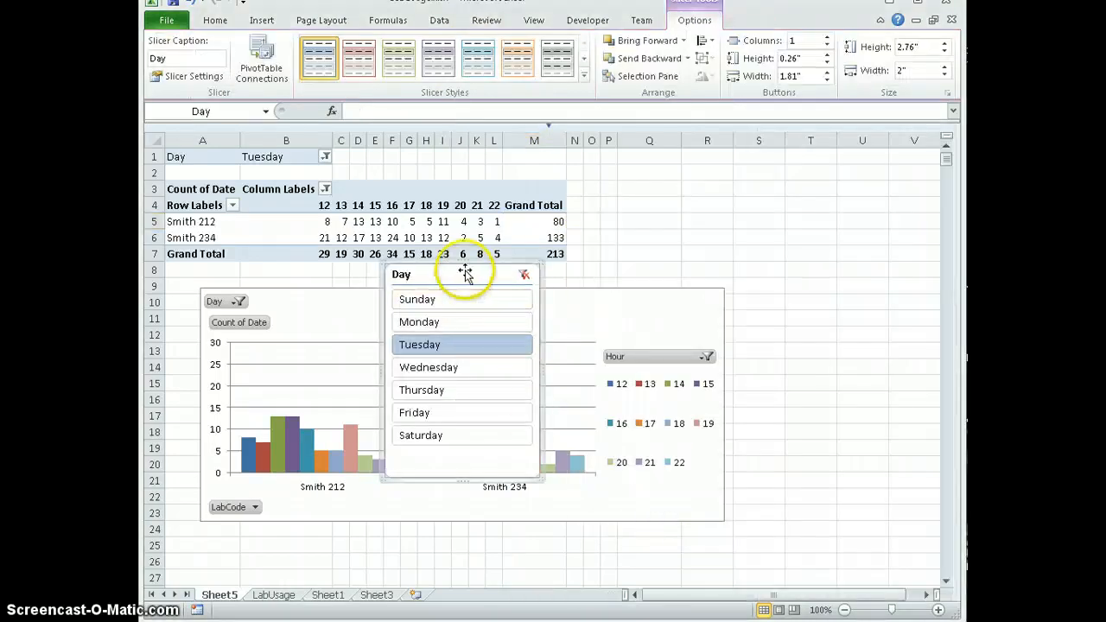
- Move the Day slicer beside the PivotChart's right edge and apply the dark purple slicer style
left_click_drag(464, 273, 829, 210)
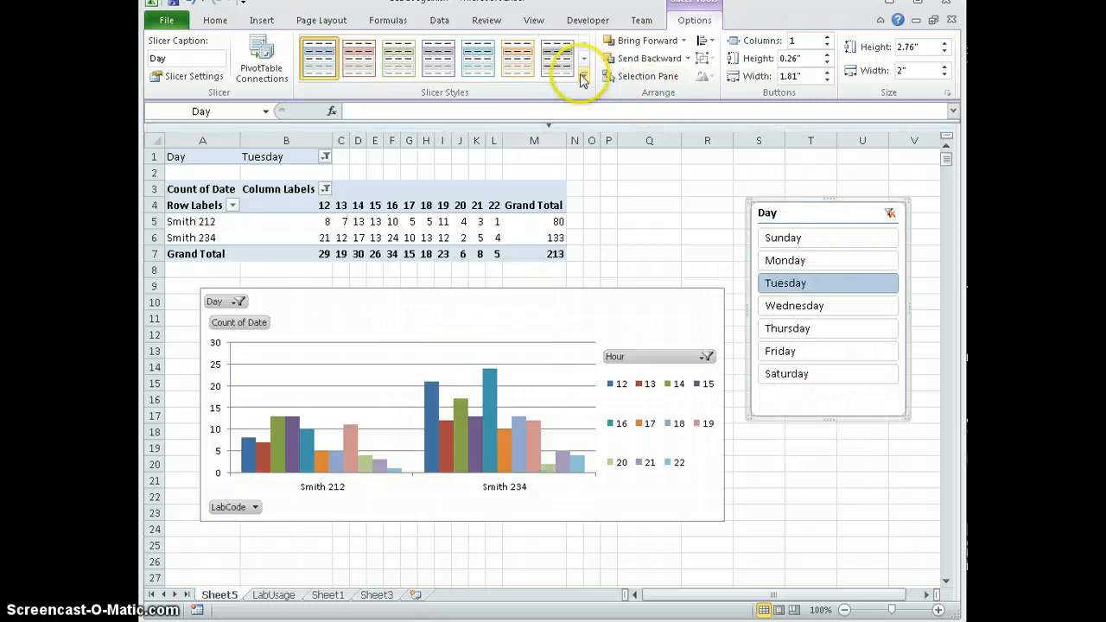
left_click(583, 76)
left_click(429, 170)
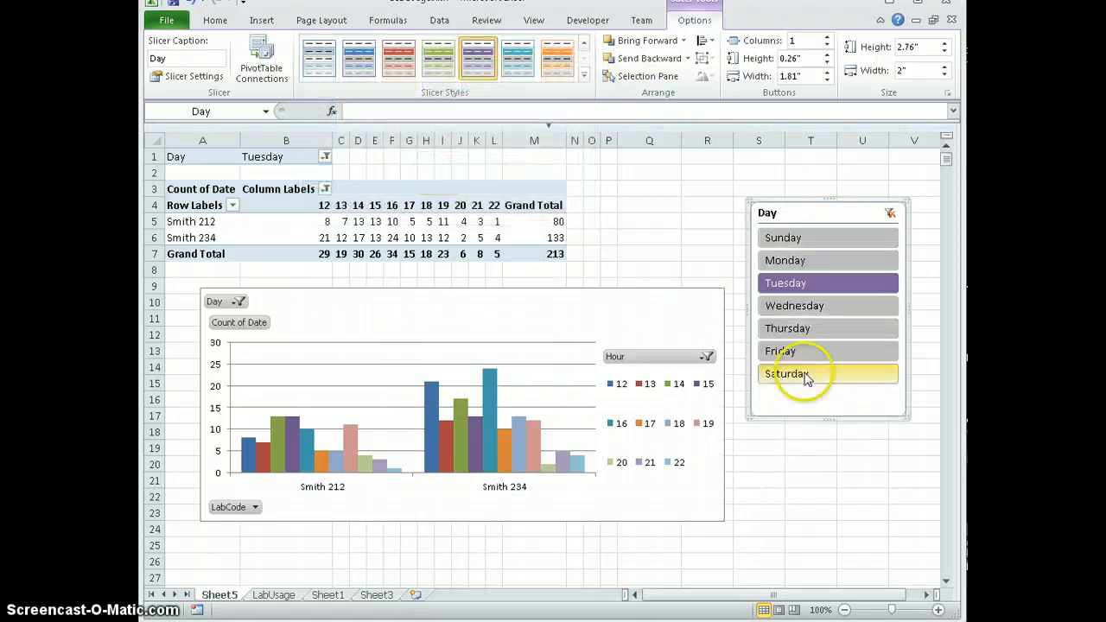
- Use the Day slicer to filter the report by Wednesday, Thursday, Friday and Saturday in turn
left_click(802, 306)
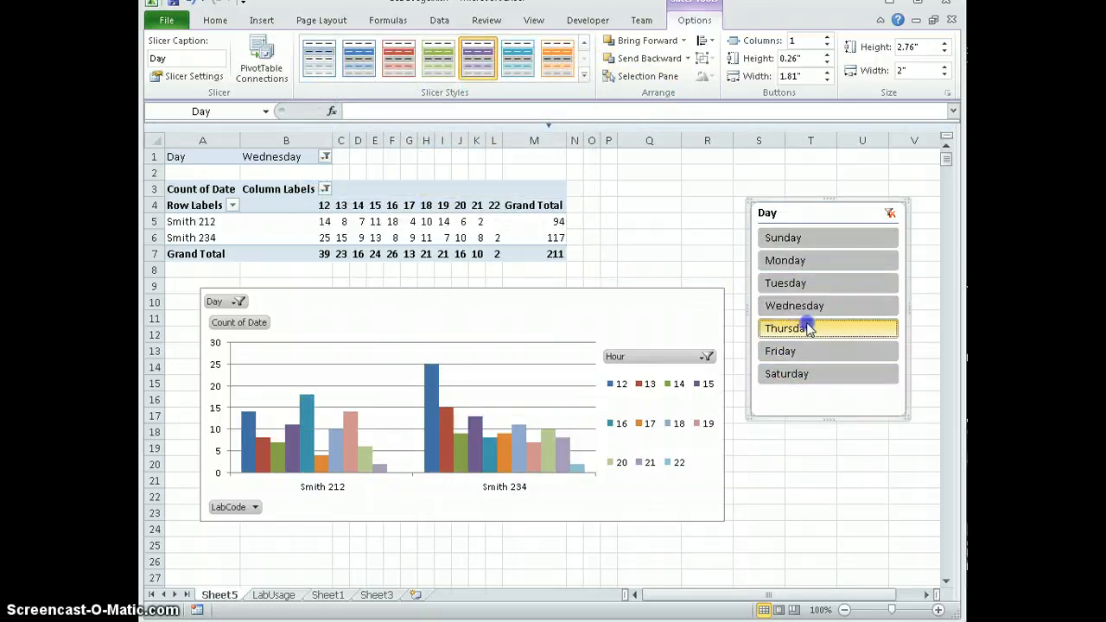
left_click(809, 329)
left_click(813, 351)
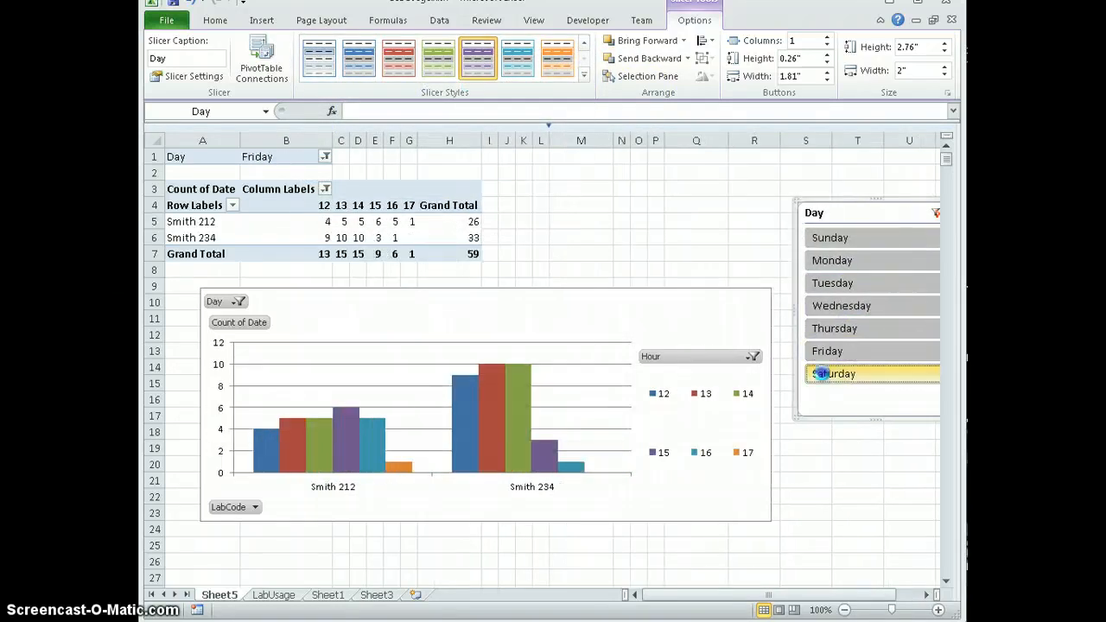
left_click(820, 374)
- Move the Day slicer farther left and filter the report by Tuesday, Wednesday and finally Friday
left_click_drag(873, 205, 785, 207)
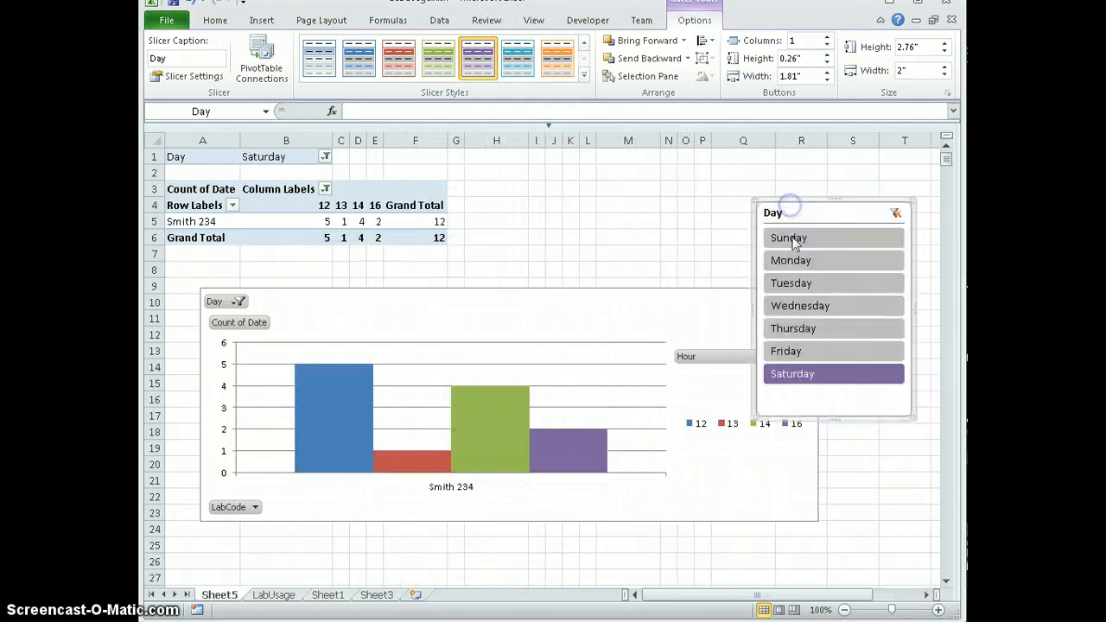
left_click(782, 282)
left_click(776, 313)
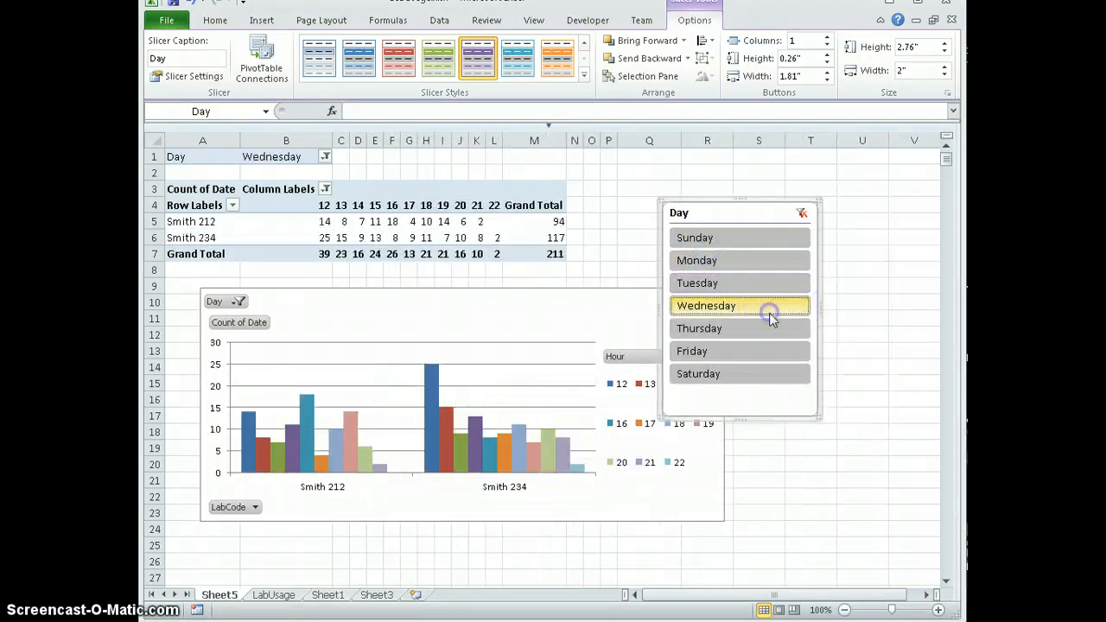
left_click(762, 351)
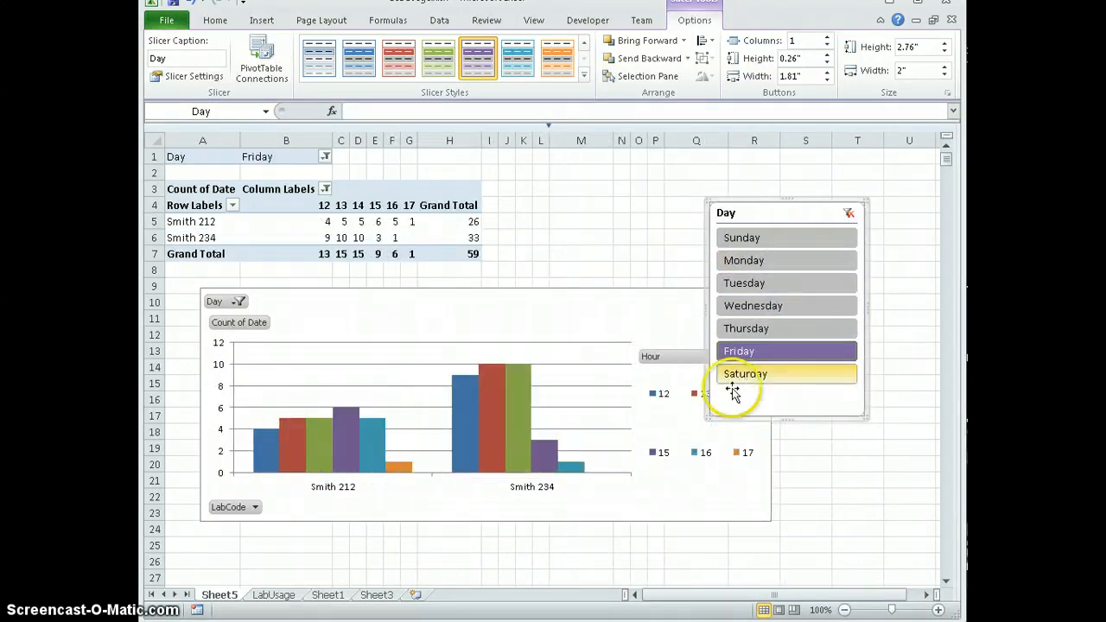